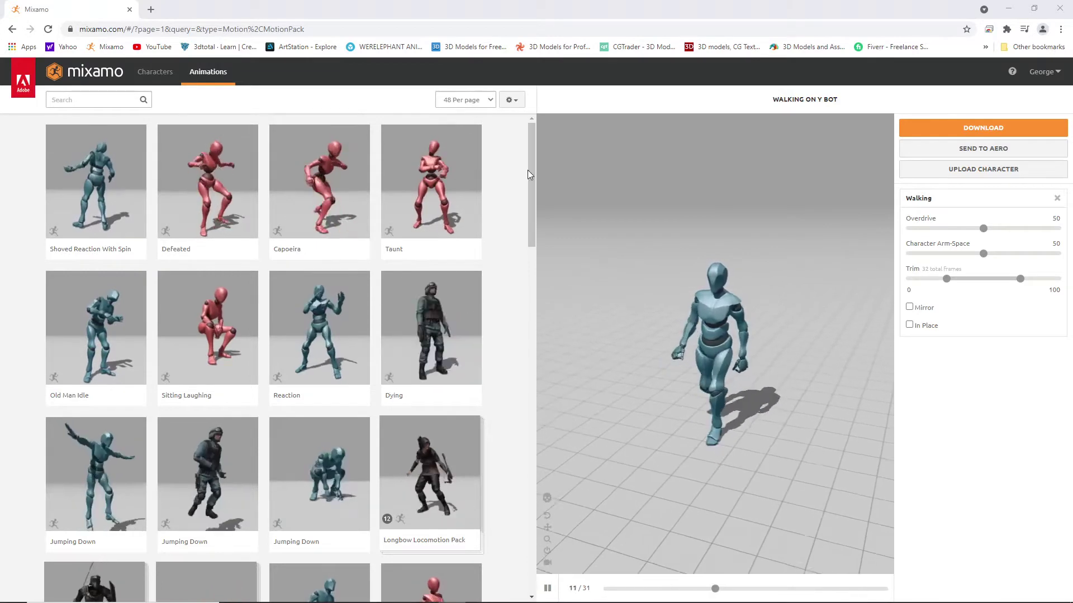
Step: Select all rig and character objects and group them as Group001
left_click_drag(528, 171, 532, 319)
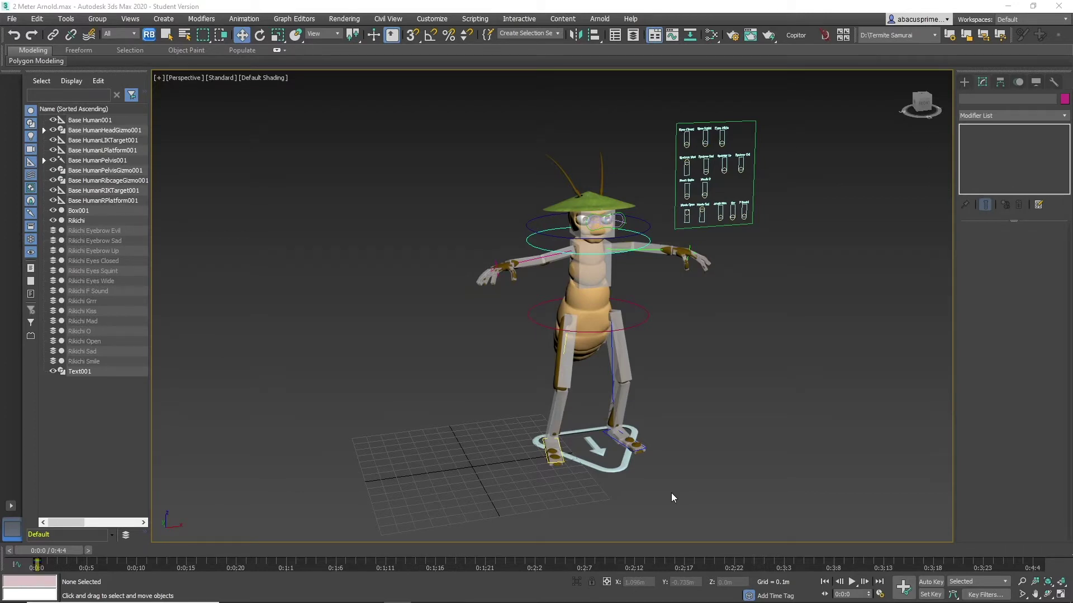
left_click_drag(779, 517, 803, 523)
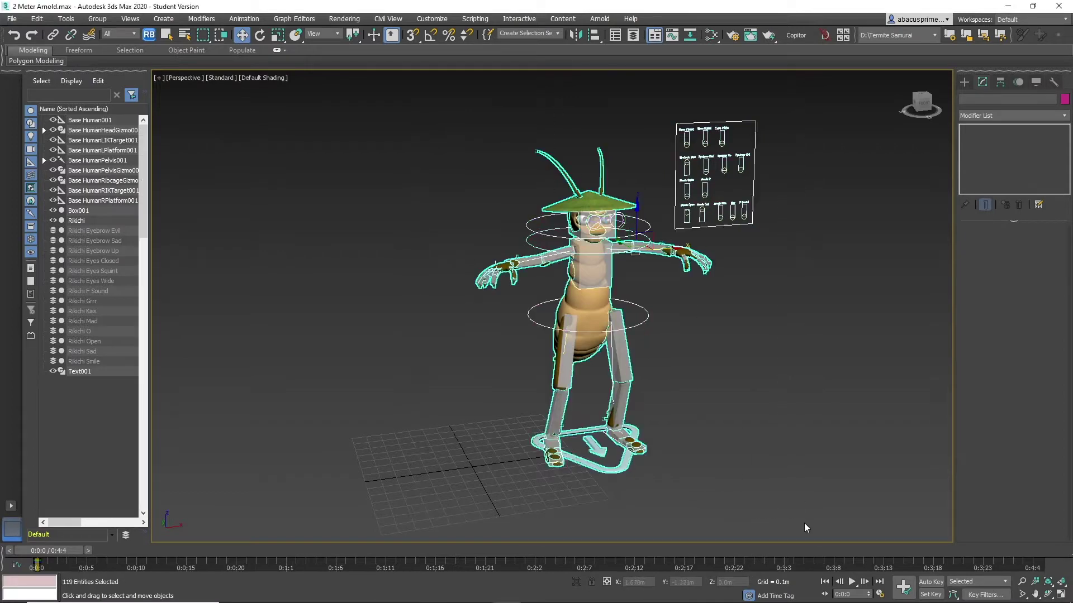
left_click(93, 20)
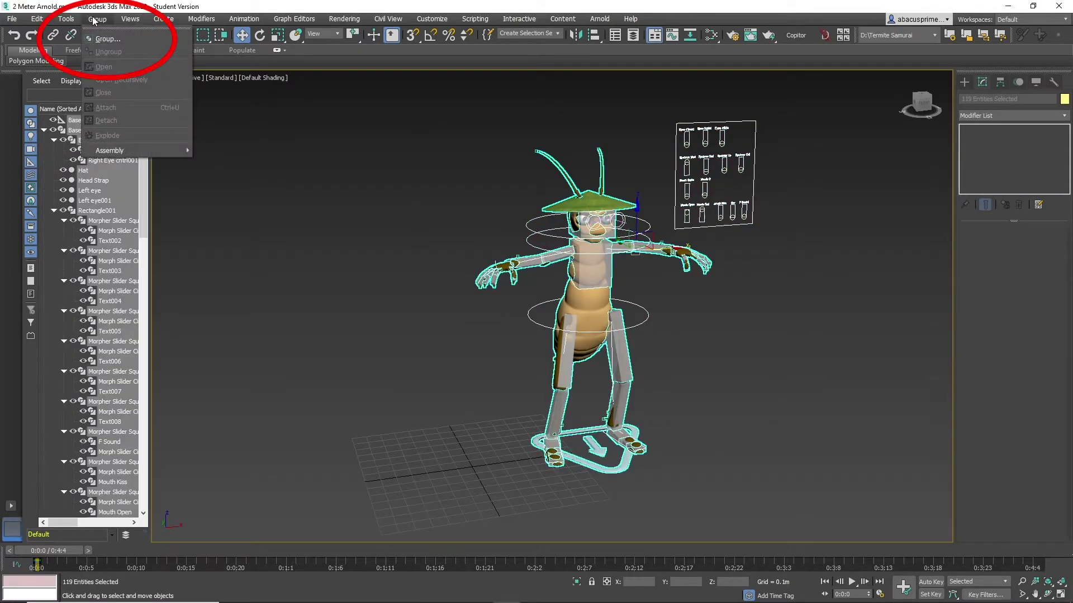
left_click(111, 38)
left_click(546, 327)
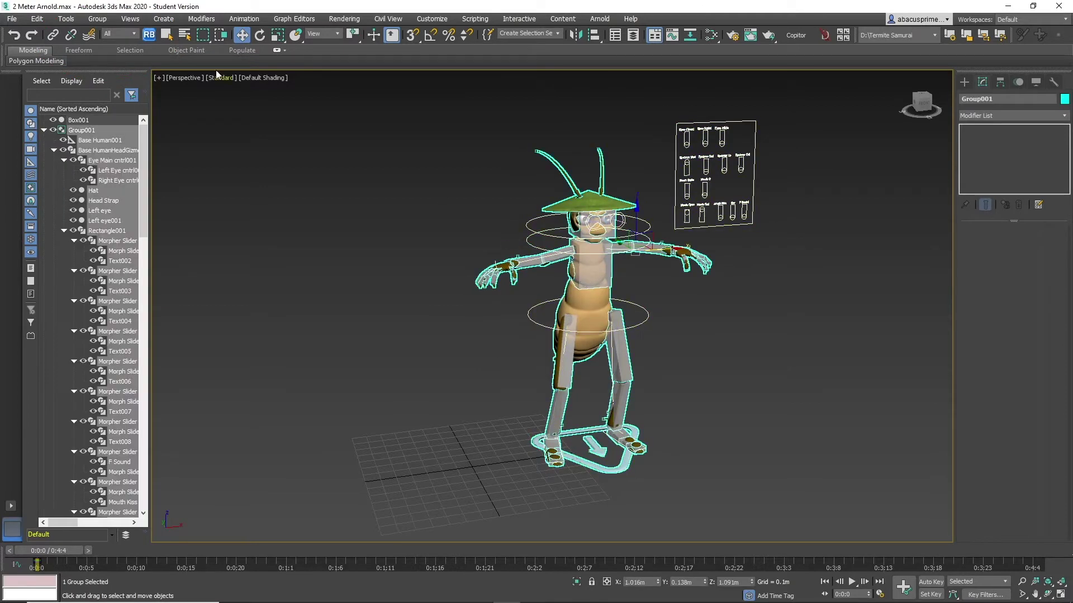
Step: Open the group and clone the Rikichi mesh as copy Rikichi001, moved left of the original
left_click(103, 19)
left_click(113, 67)
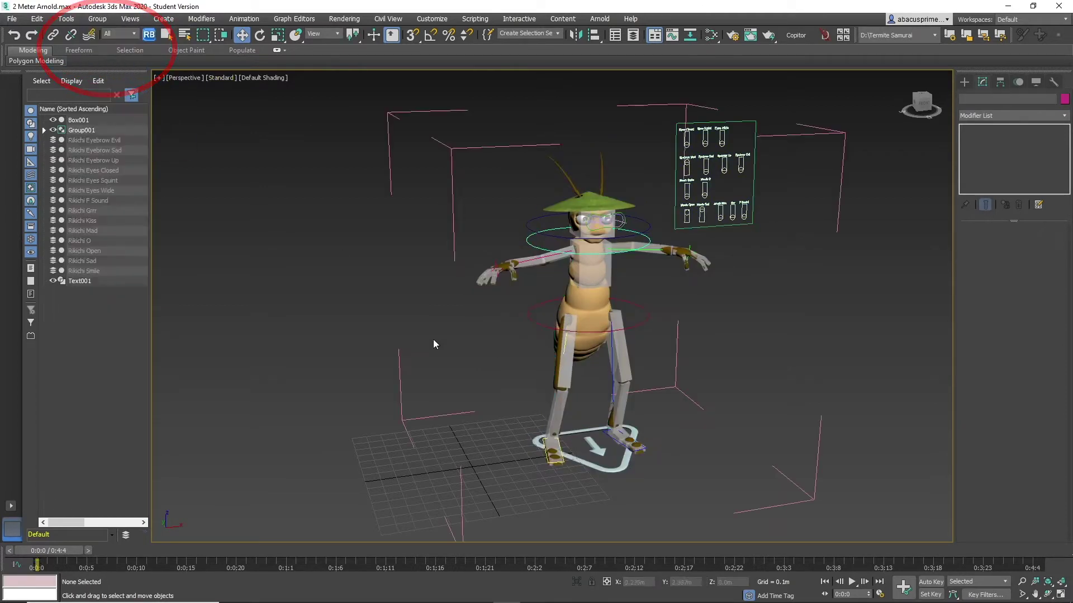
left_click(584, 309)
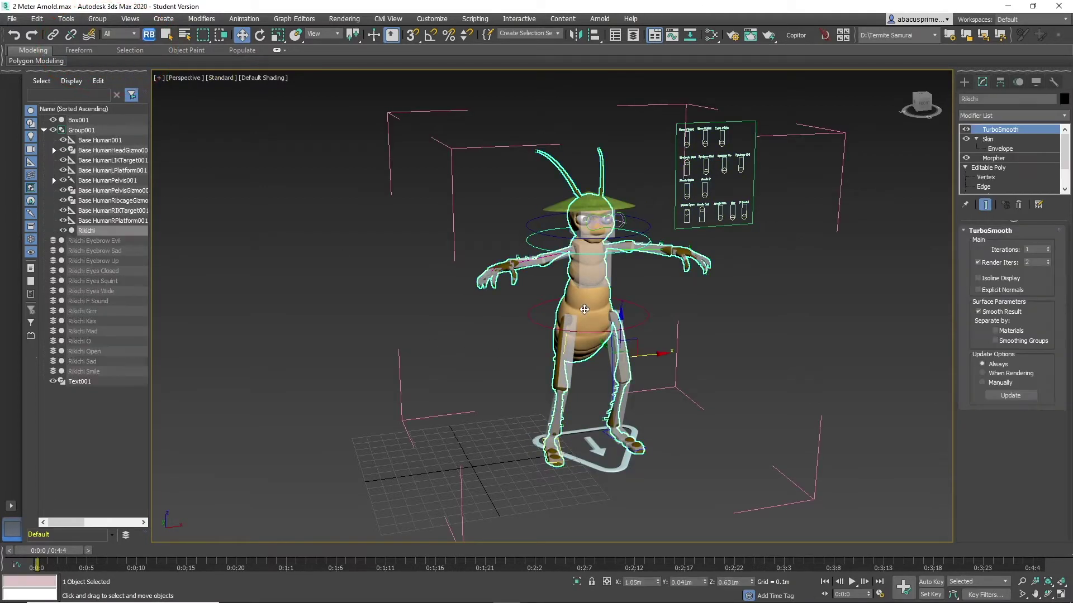
left_click(37, 19)
left_click(52, 105)
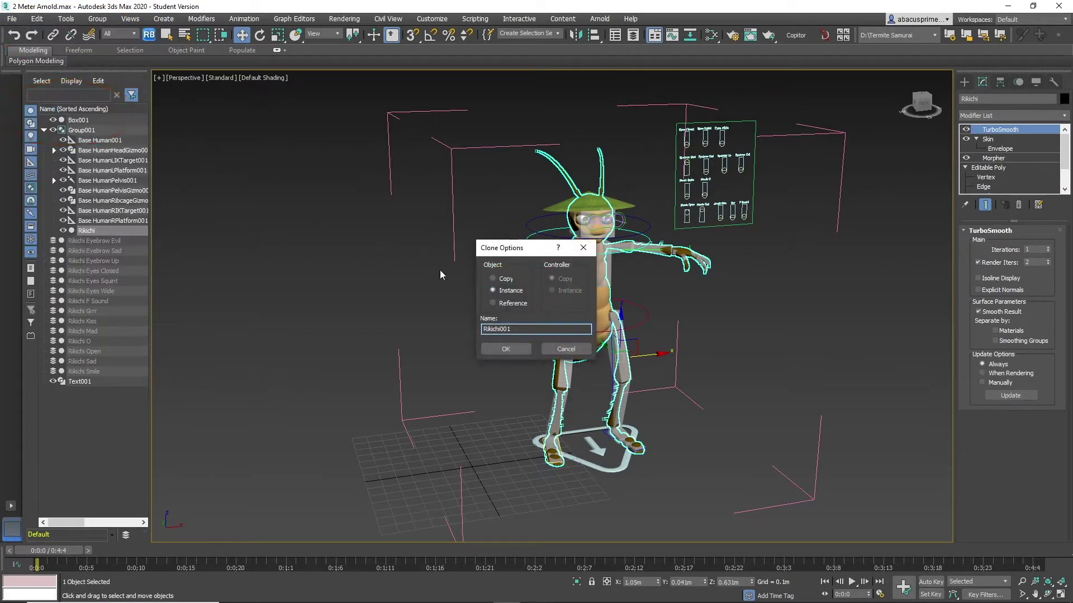
left_click(503, 279)
left_click(505, 349)
mouse_move(646, 357)
left_mouse_down()
mouse_move(445, 363)
mouse_move(422, 352)
left_mouse_up()
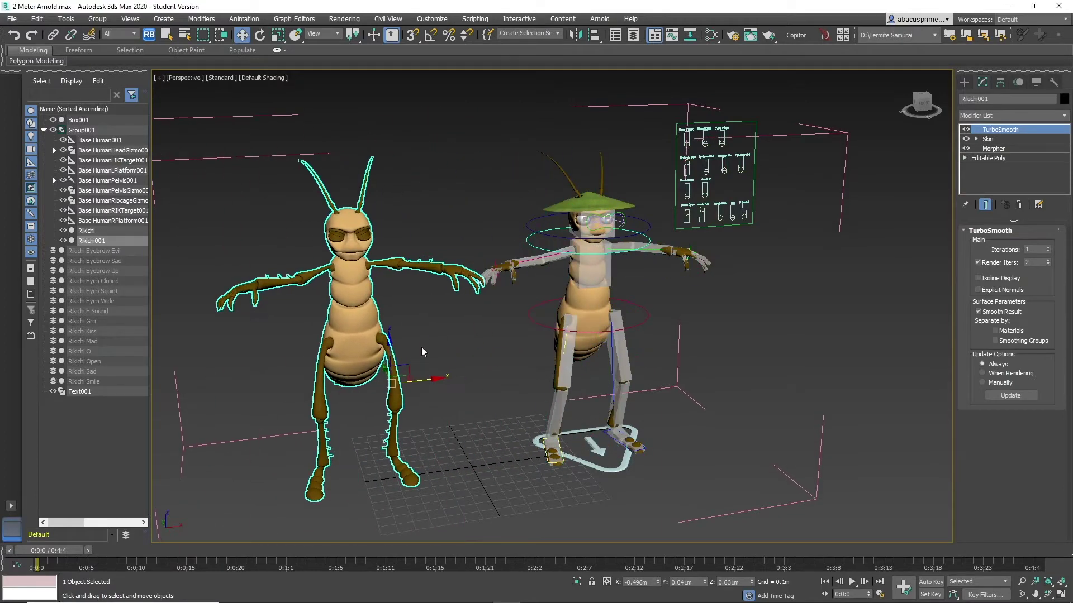
Step: Close the group, strip Rikichi001's three modifiers down to Editable Poly, and reselect it
left_click(95, 18)
left_click(104, 91)
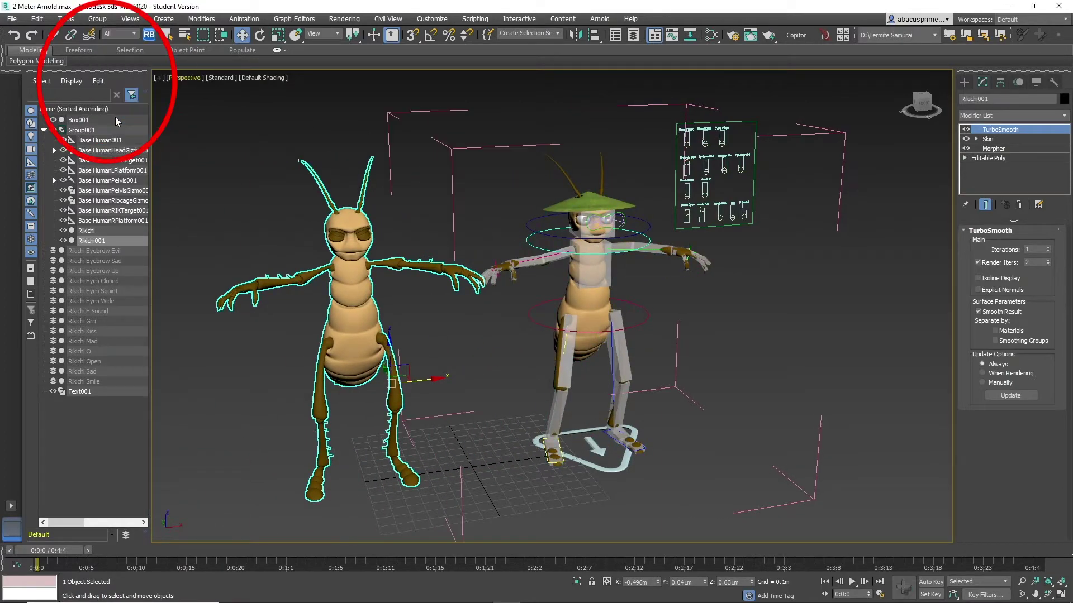
left_click(1020, 205)
left_click(1020, 205)
left_click(1020, 205)
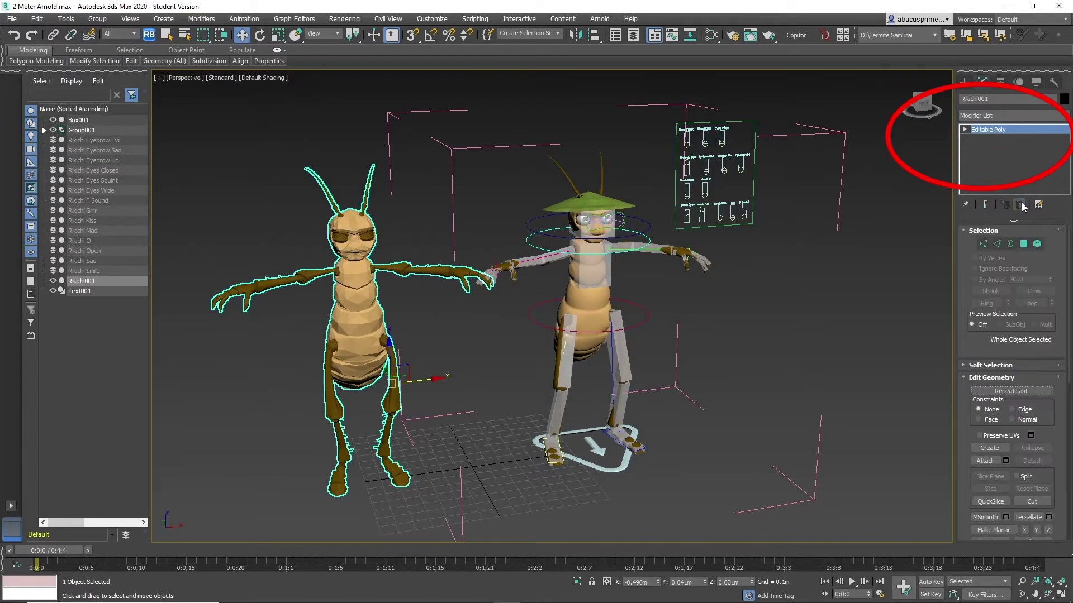
left_click(272, 346)
left_click(344, 330)
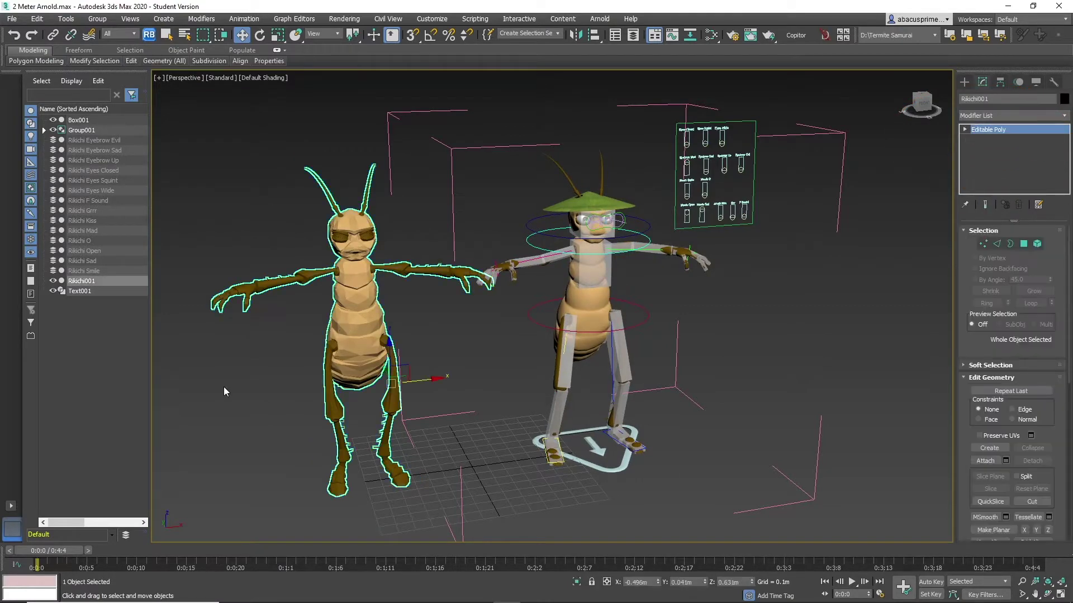
Step: Export the selected Rikichi001 as an FBX file named 'mesh to mixamo'
left_click(12, 19)
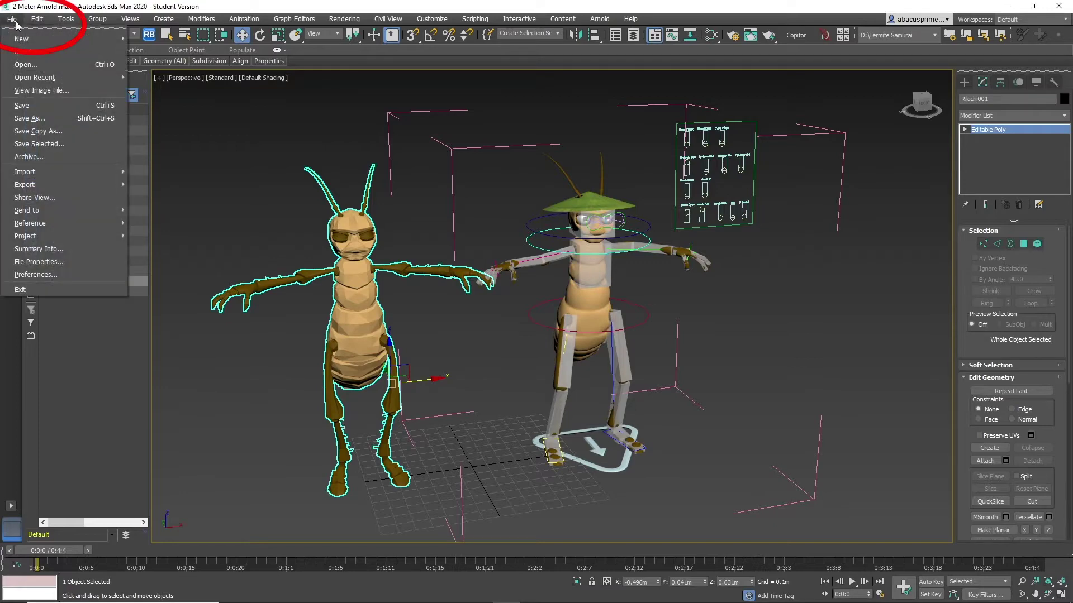
mouse_move(55, 184)
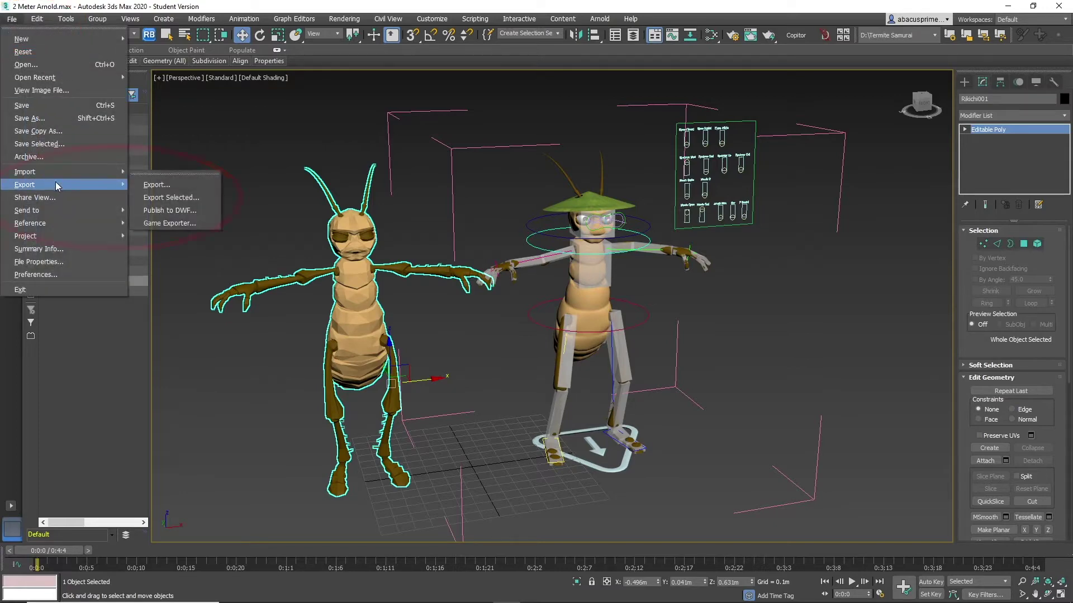
left_click(172, 195)
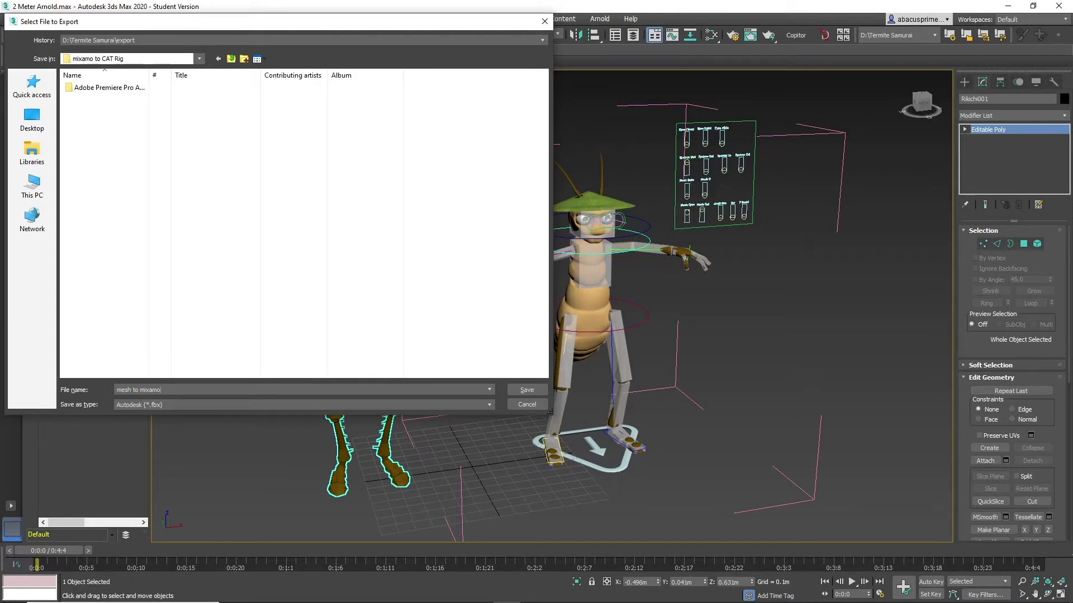
left_click(526, 390)
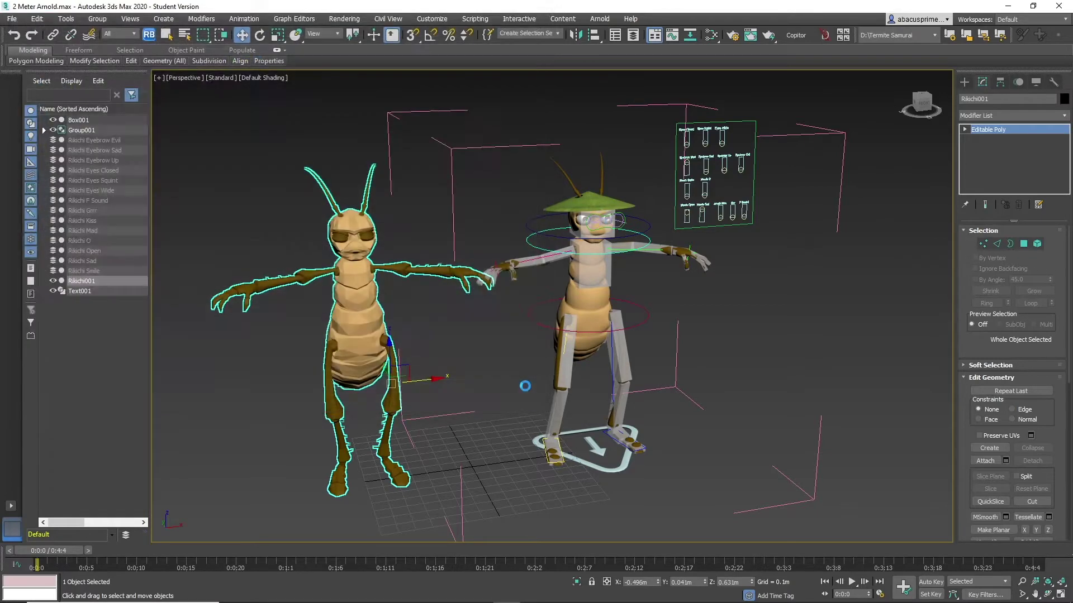
Step: Confirm the FBX export, upload 'mesh to mixamo' to Mixamo, and continue past the Orient step
left_click(611, 441)
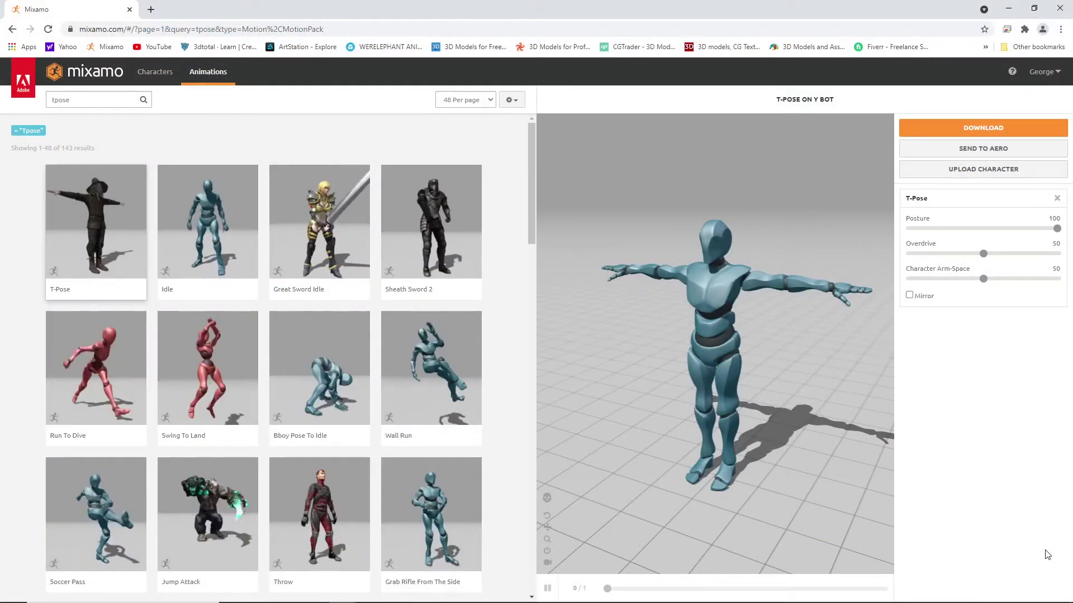
left_click(1009, 169)
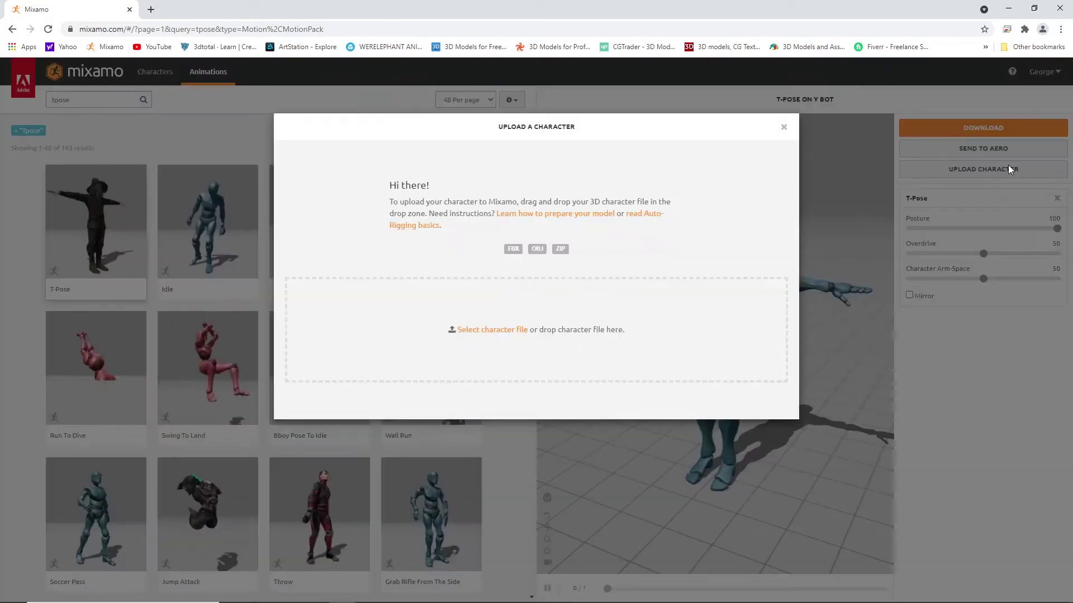
left_click(505, 330)
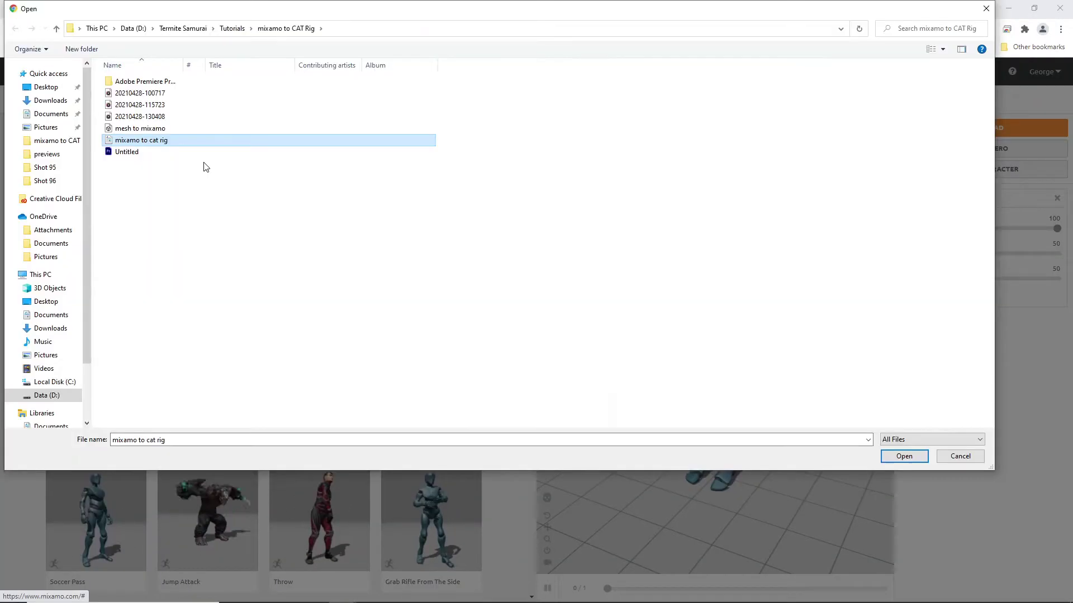
double_click(155, 130)
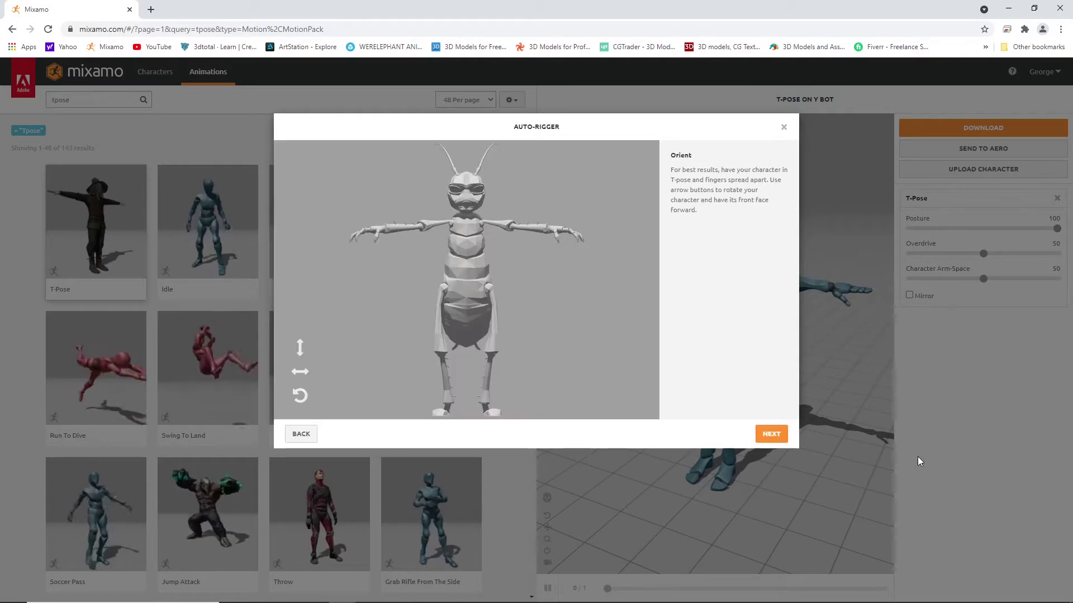
left_click(770, 434)
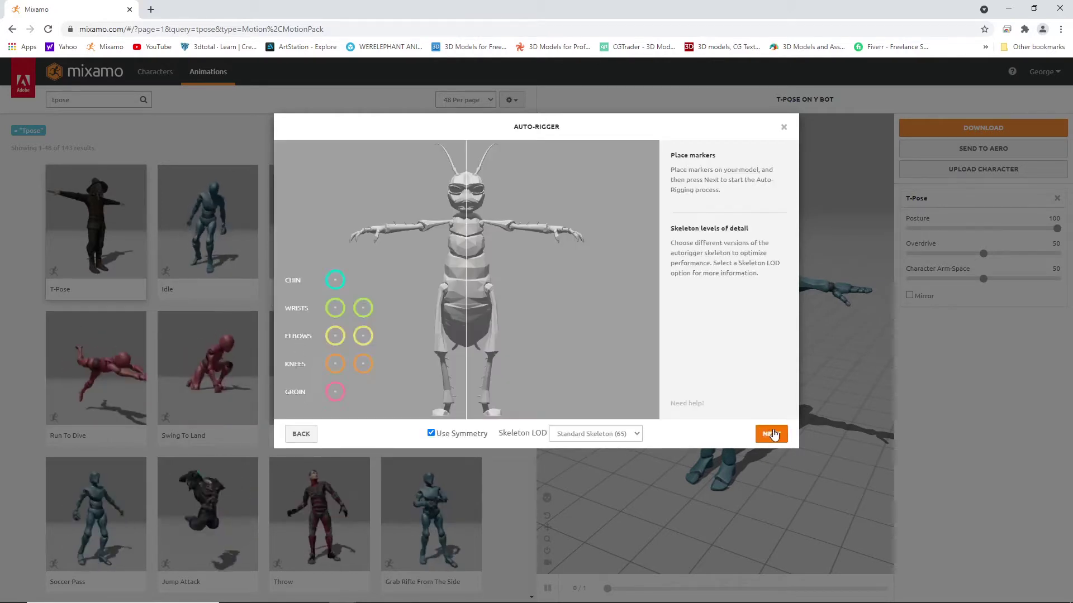
Step: Place the Chin, Wrists, Elbows, Knees and Groin markers, auto-rig, and accept the Standard Skeleton (65)
left_click_drag(335, 280, 469, 217)
left_click_drag(334, 310, 387, 232)
left_click_drag(337, 337, 420, 235)
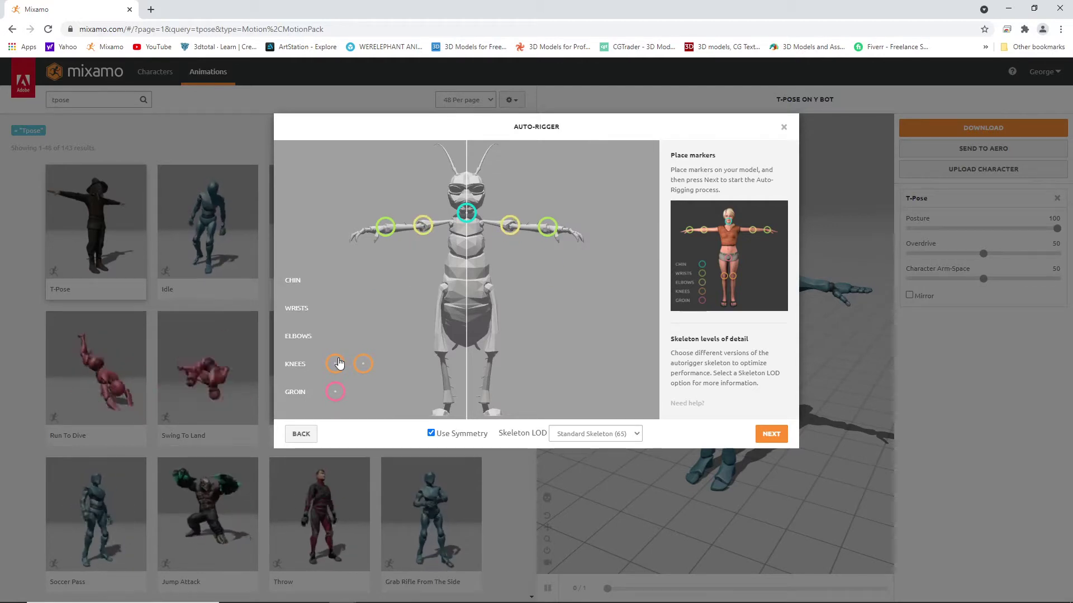
mouse_move(339, 364)
left_mouse_down()
mouse_move(443, 360)
mouse_move(443, 351)
left_mouse_up()
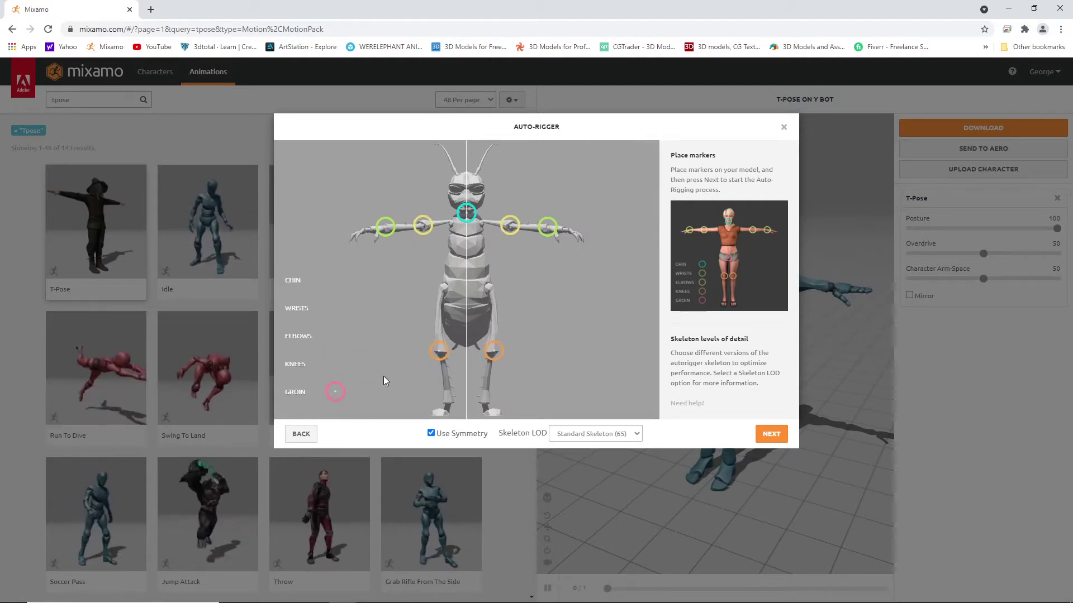
left_click_drag(338, 394, 470, 299)
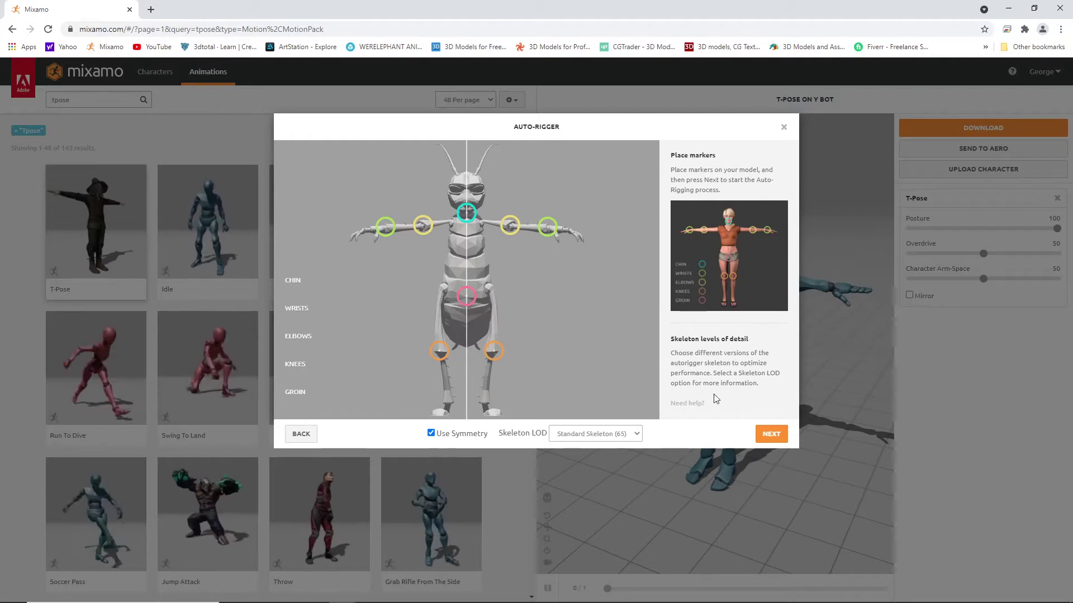
left_click(775, 435)
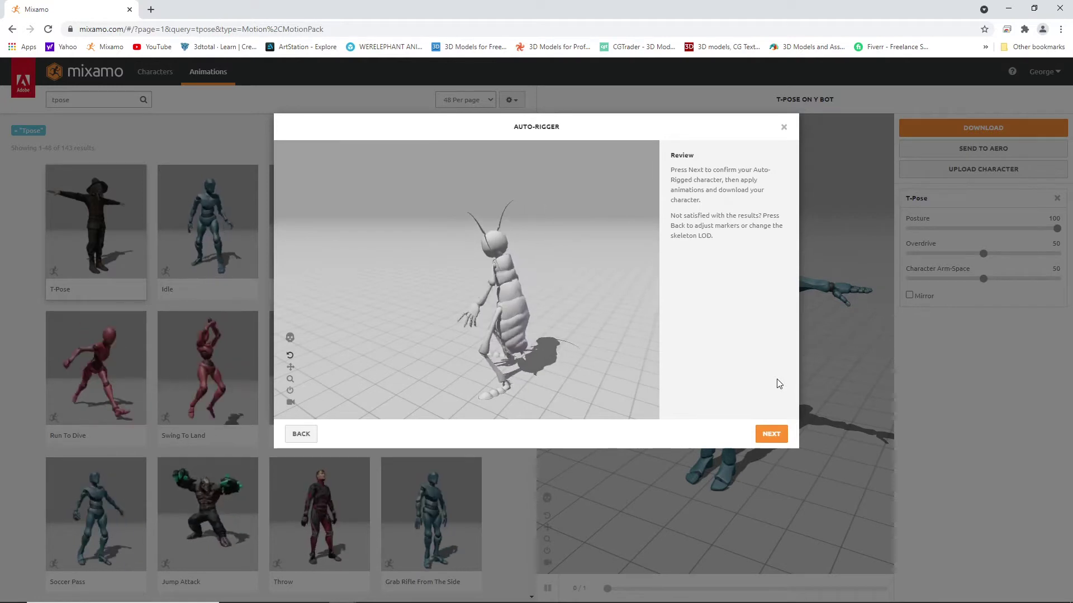
left_click(770, 435)
Step: Search 'climbing down', preview the second Climbing Down animation, and download it as FBX Binary with skin at 24 fps
left_click(771, 435)
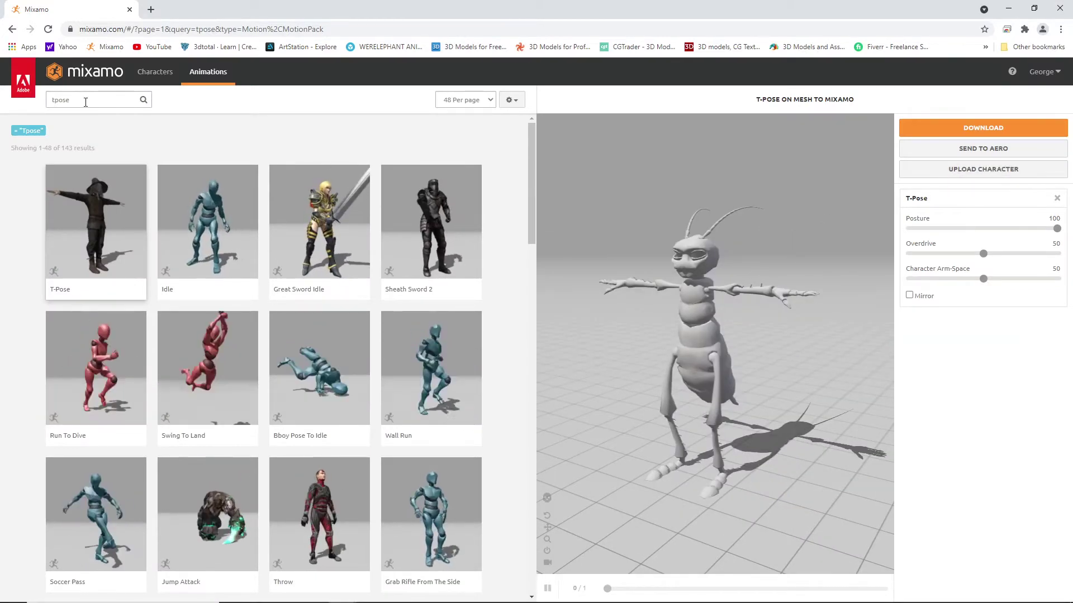
left_click(80, 99)
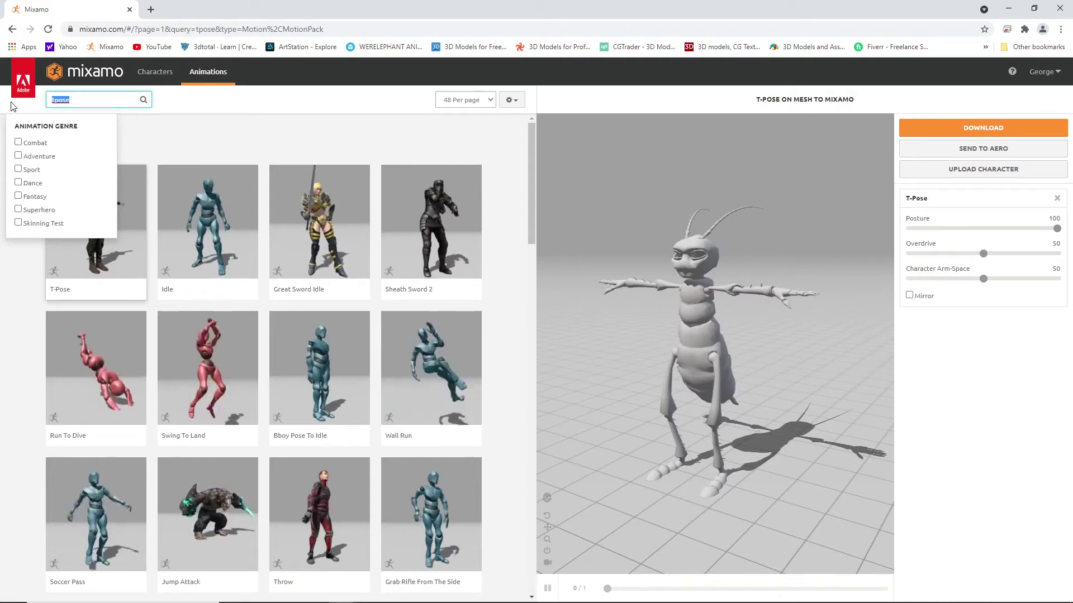
type("climbing down")
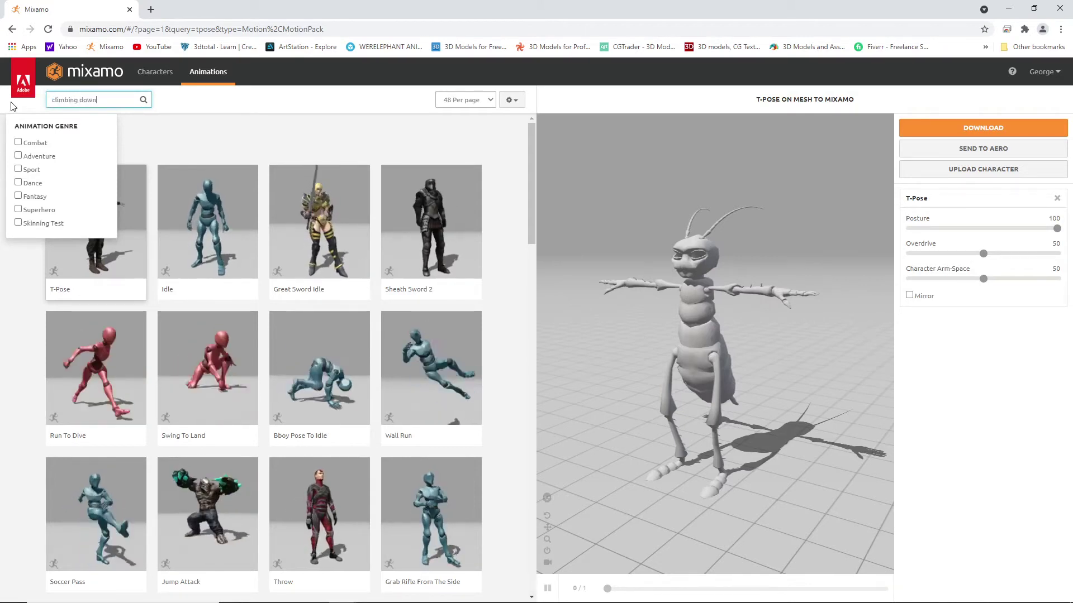
key("Return")
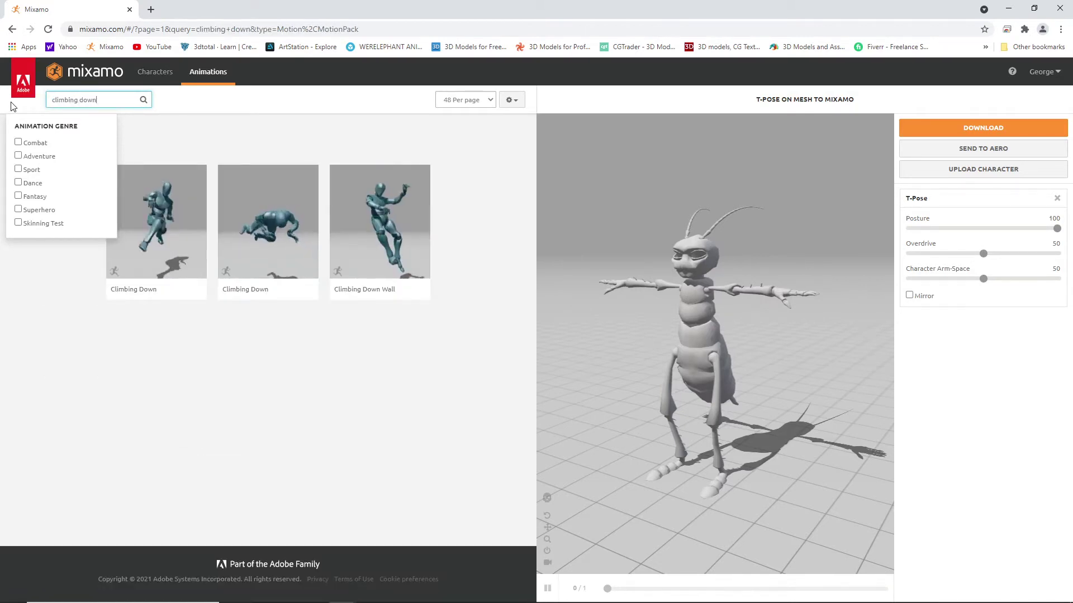
left_click(277, 224)
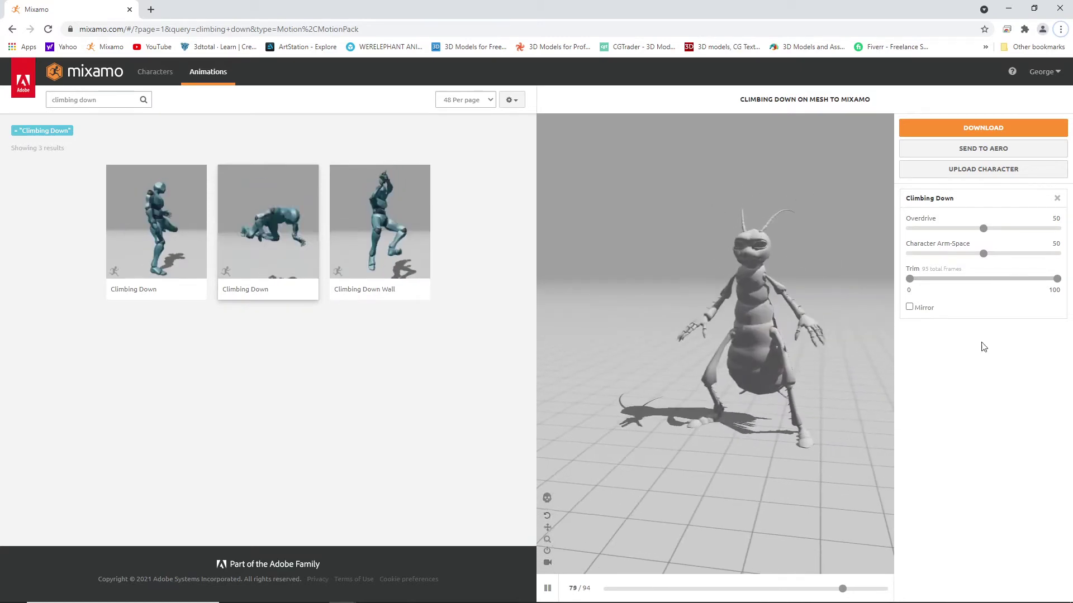
left_click(973, 128)
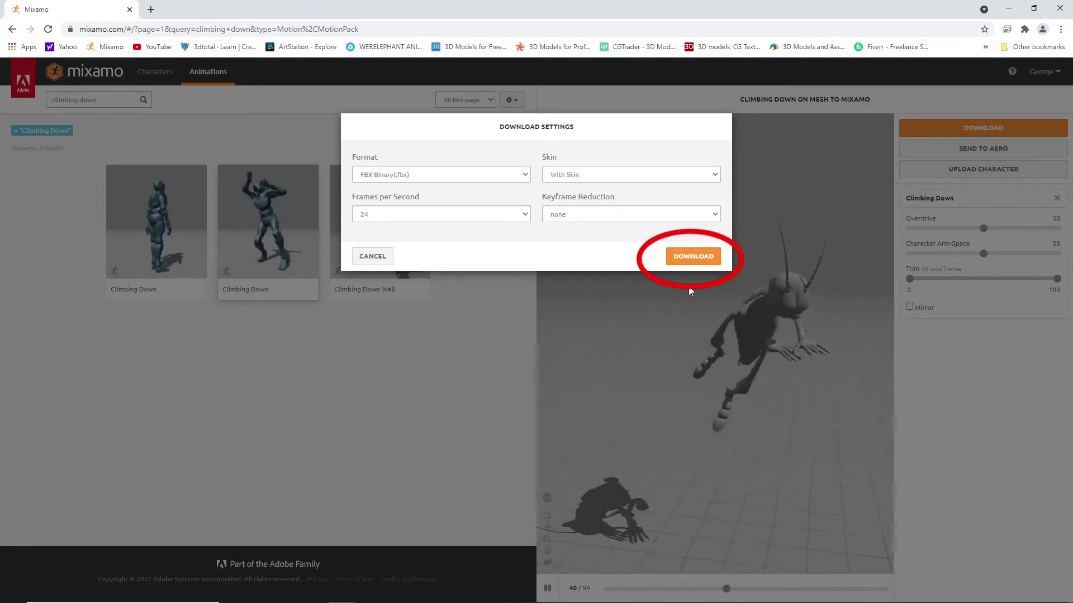
left_click(692, 257)
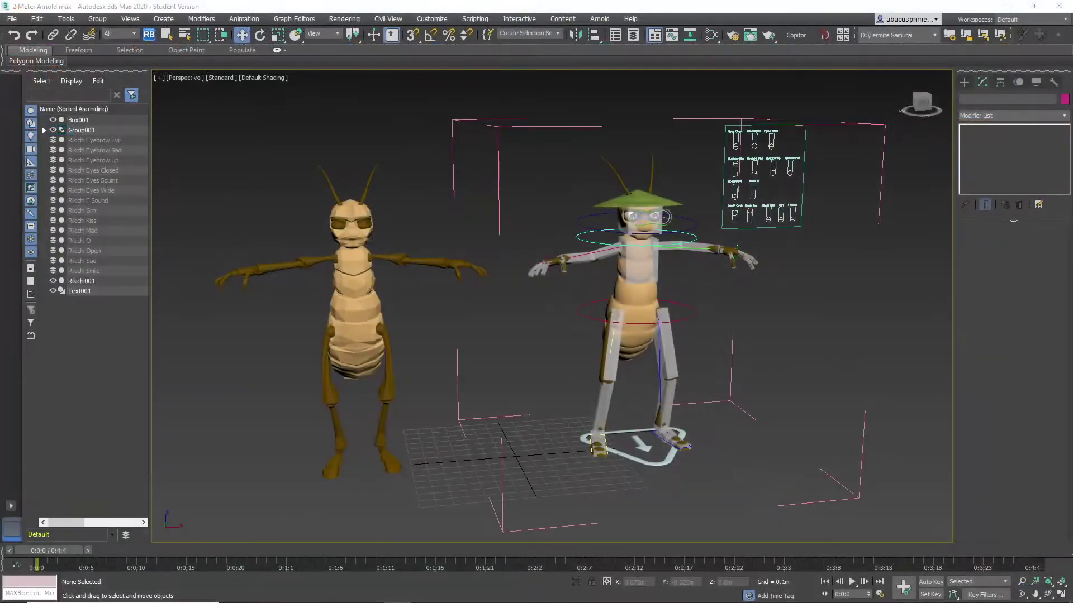
Step: Delete the left-hand Rikichi001 copy from the scene
left_click(348, 283)
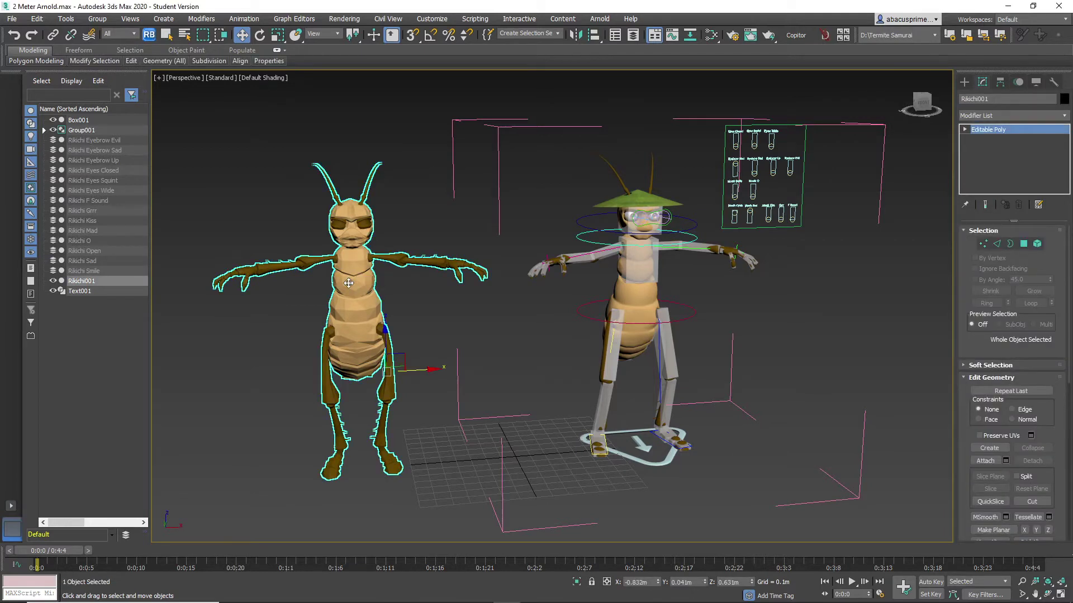
key("Delete")
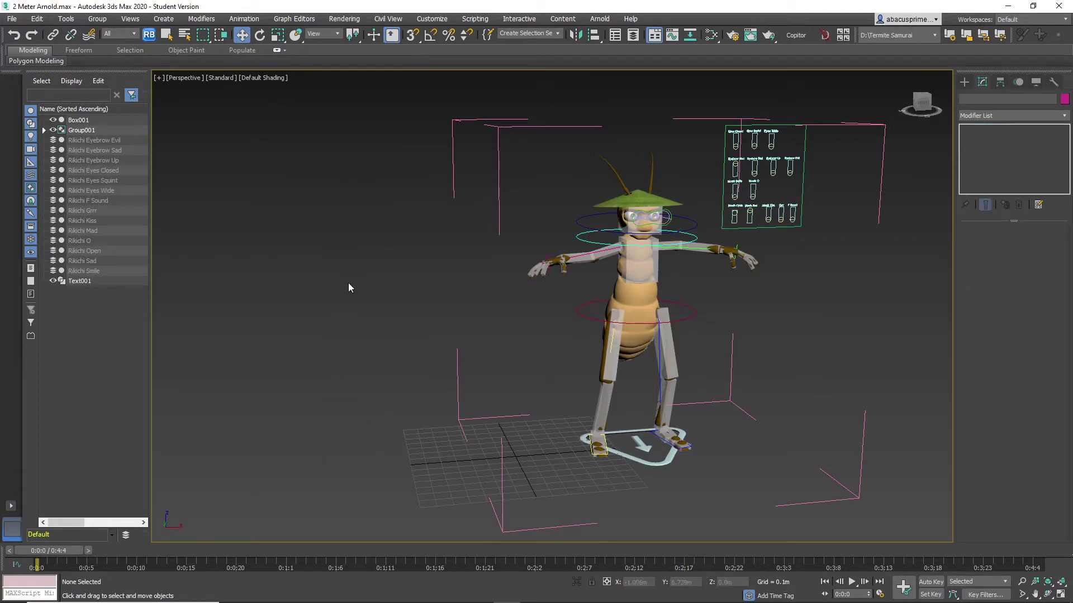
left_click(12, 19)
Step: Import Climbing Down.fbx, frame both termites in view, and play the climbing animation
mouse_move(52, 174)
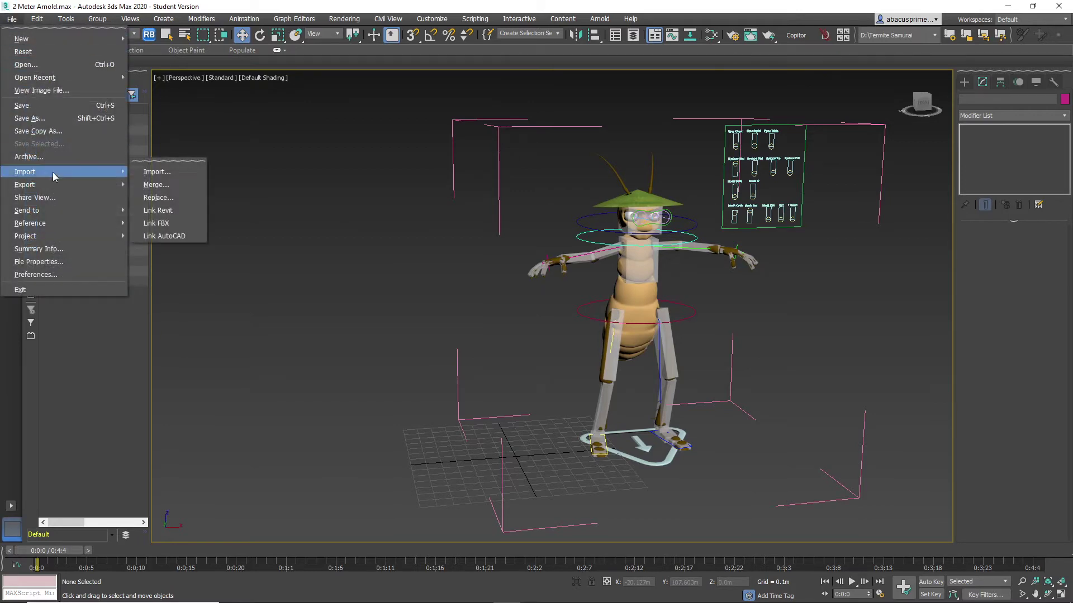
left_click(159, 169)
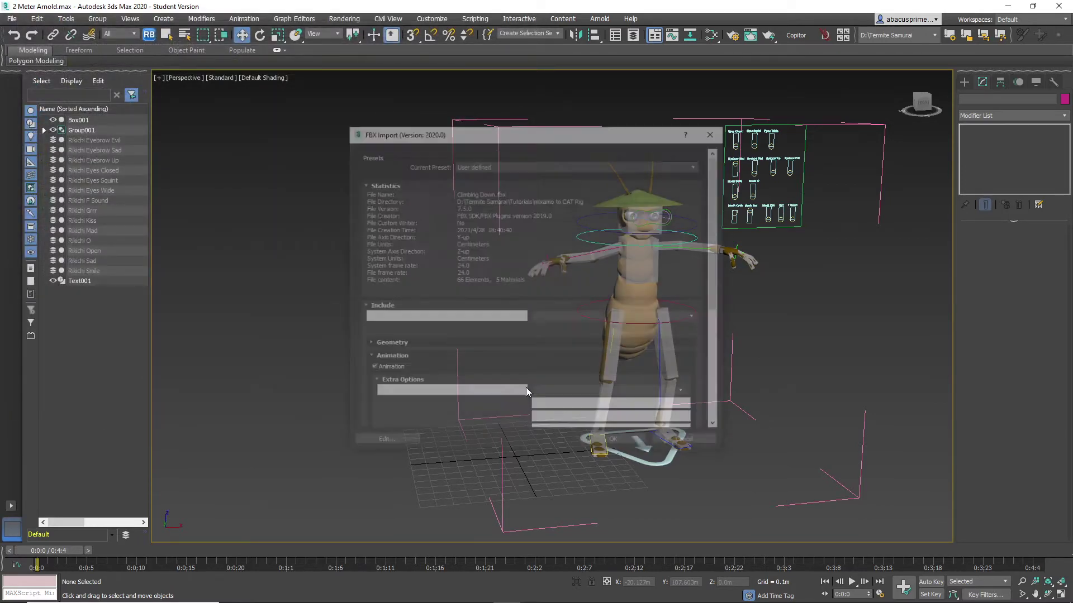
left_click(615, 443)
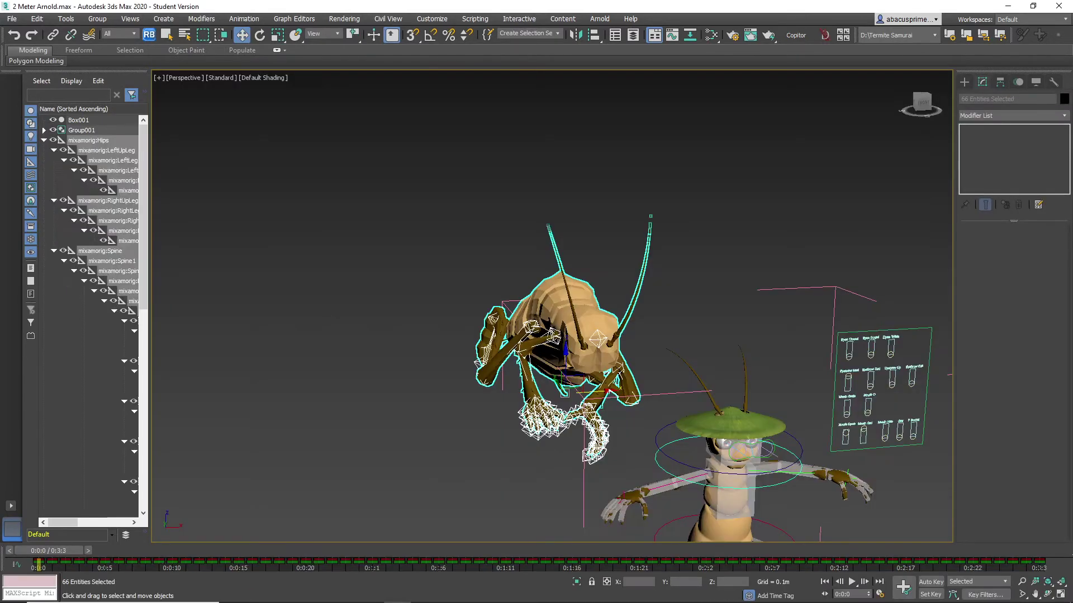
middle_click_drag(677, 382, 493, 226)
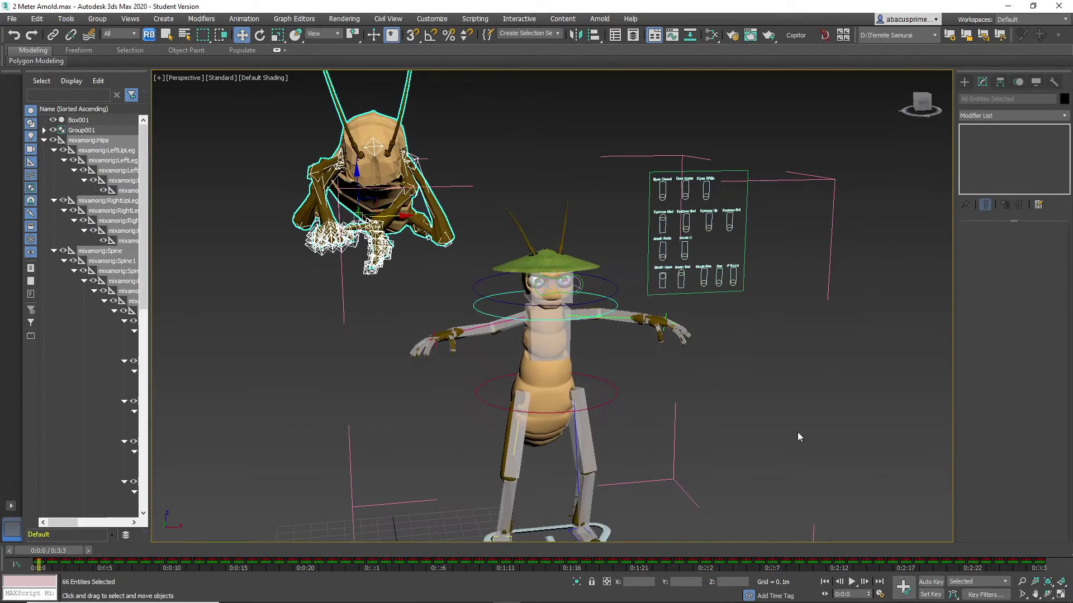
left_click(1022, 582)
left_click_drag(648, 280, 648, 303)
left_click(851, 583)
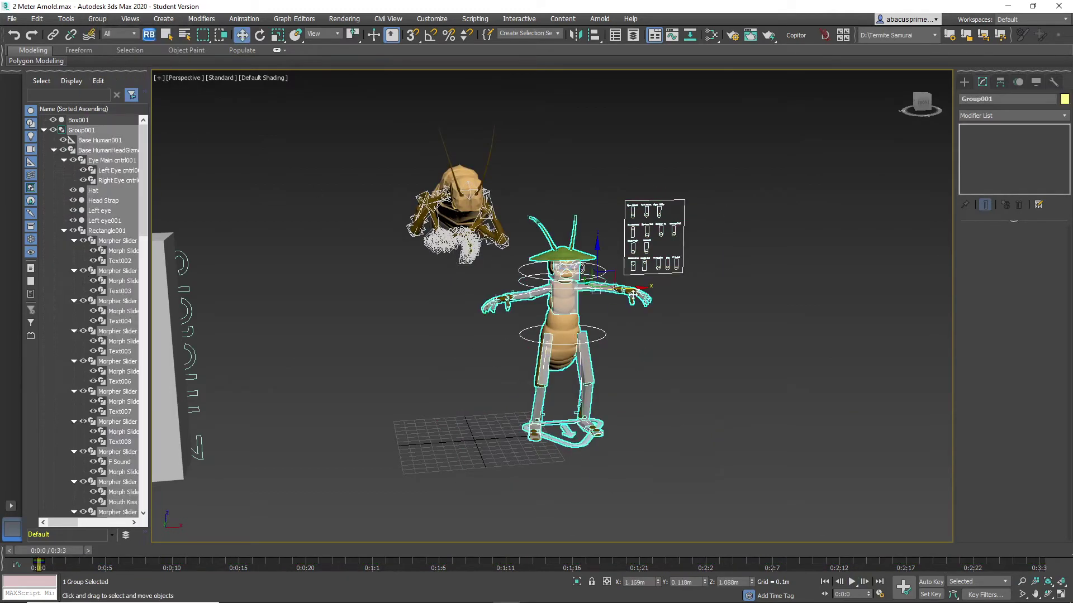
Step: Shift the CAT termite right and group the imported Mixamo rig as Group002
left_click_drag(632, 295, 726, 292)
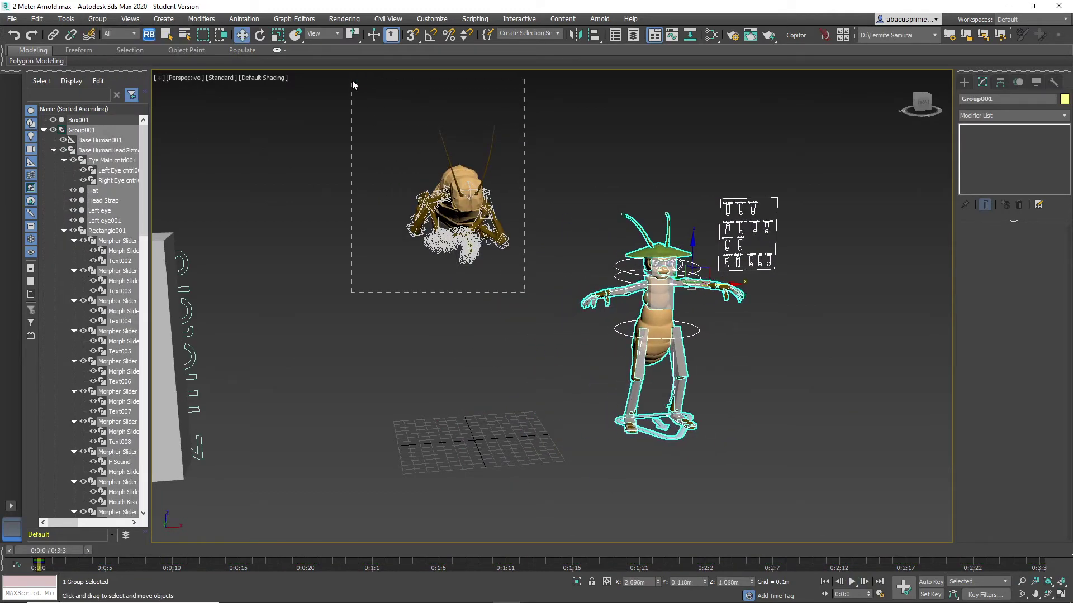
left_click_drag(352, 79, 352, 80)
left_click(97, 18)
left_click(110, 43)
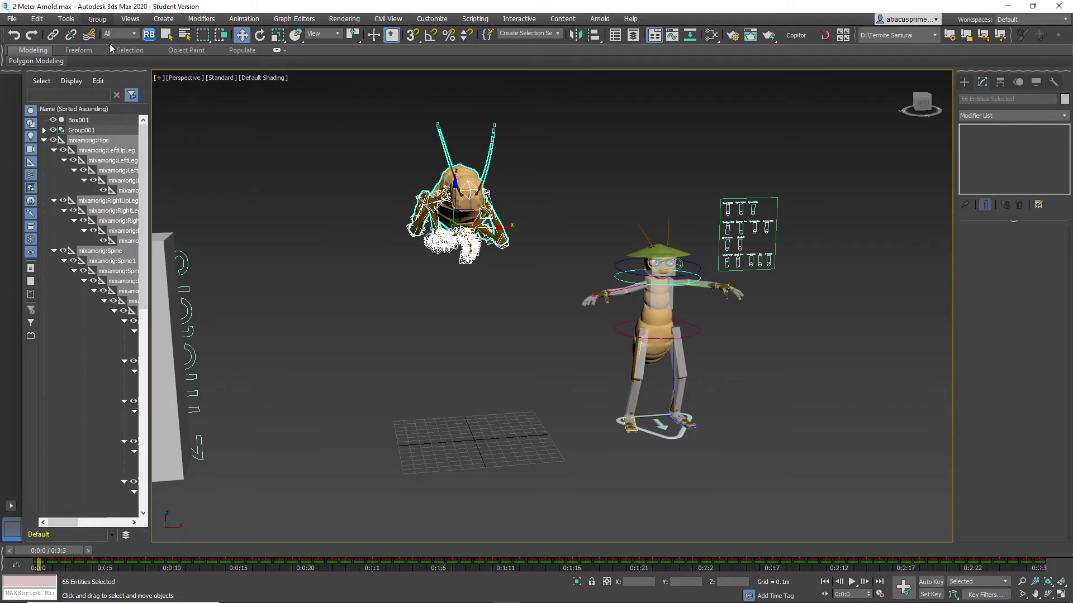
key("Return")
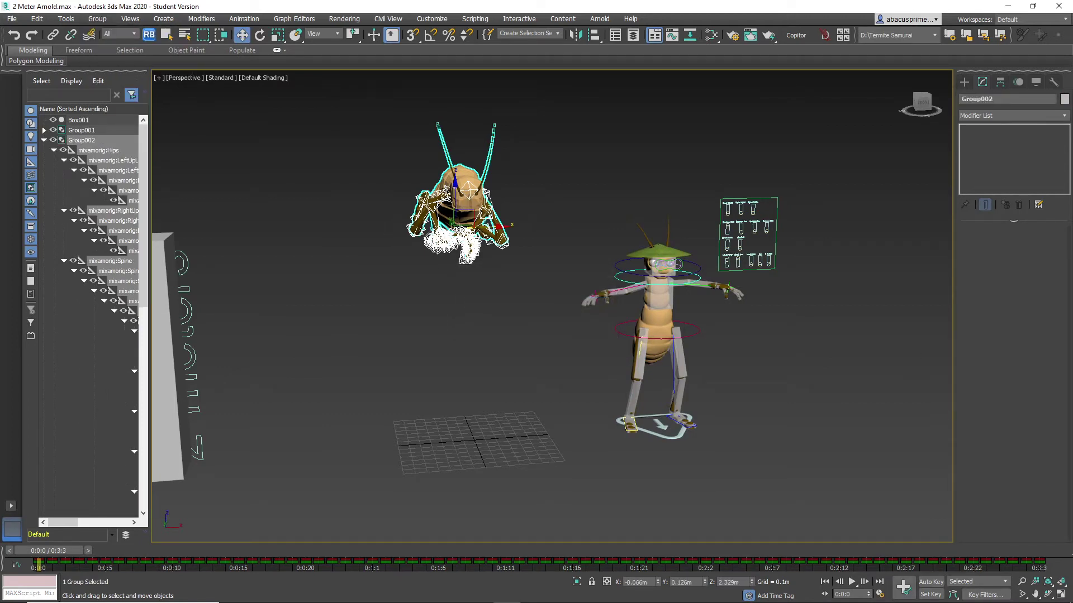
Step: At frame 0:1:16, move the imported termite left and rotate it to face forward
left_click_drag(49, 551, 563, 557)
key("w")
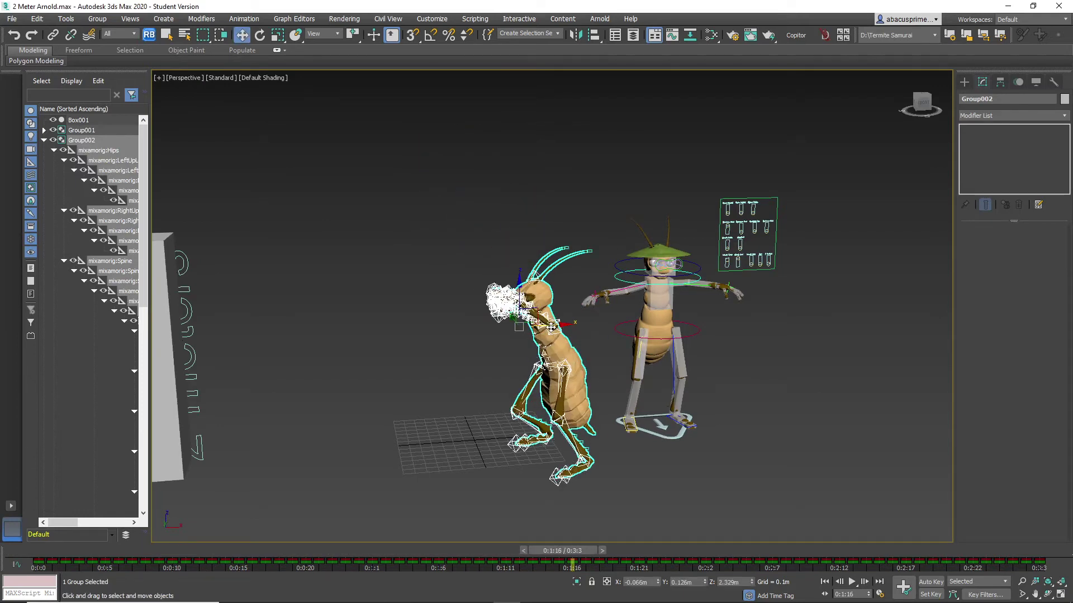
left_click_drag(551, 327, 485, 330)
left_click(260, 35)
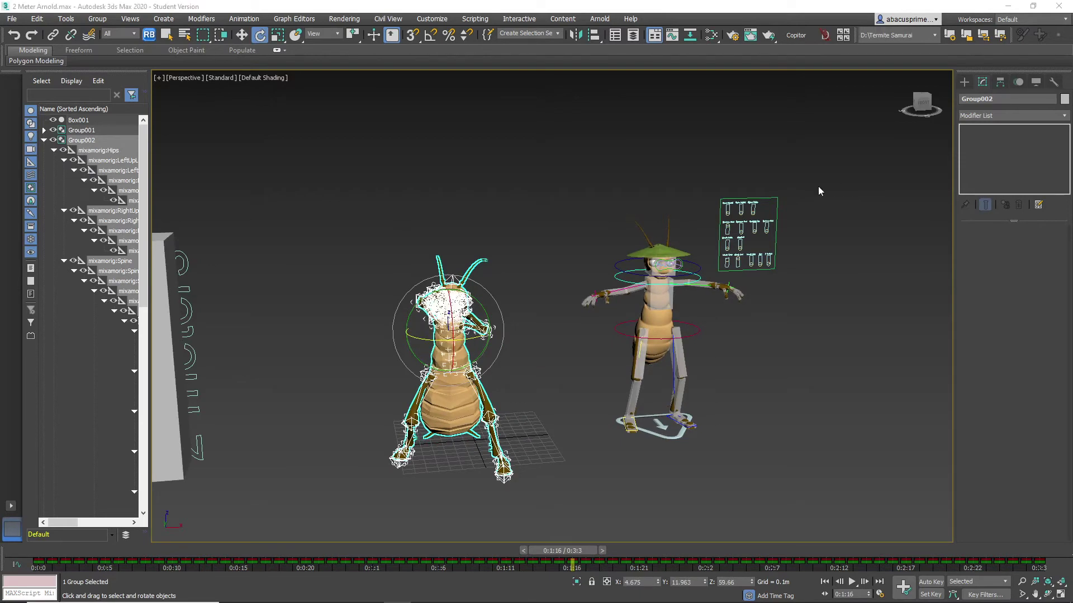
Step: Open Group002 and Group001 so their members are editable
left_click(97, 19)
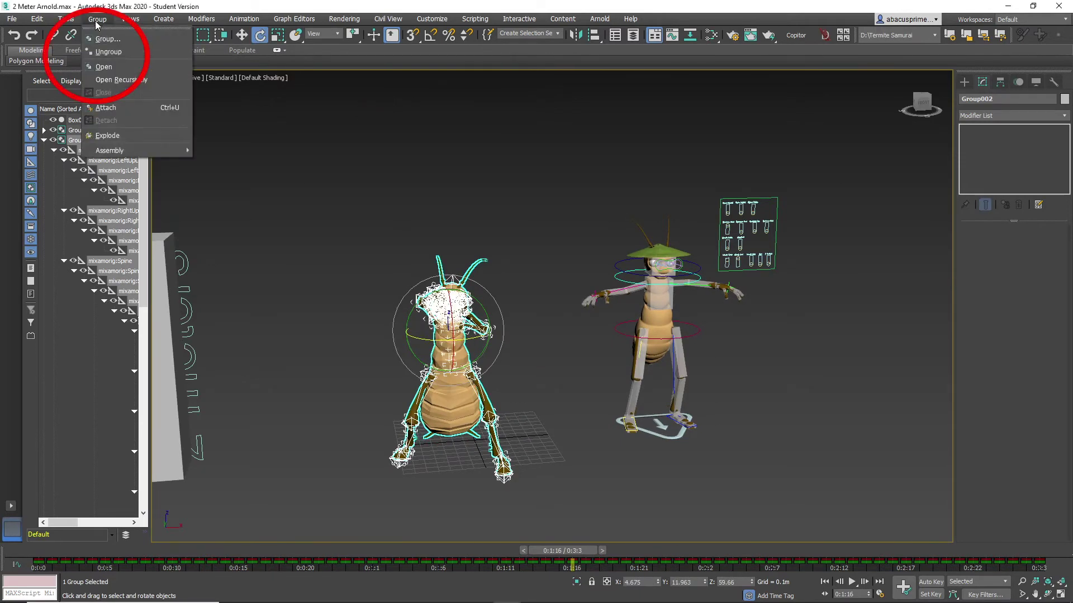
left_click(108, 67)
left_click(658, 336)
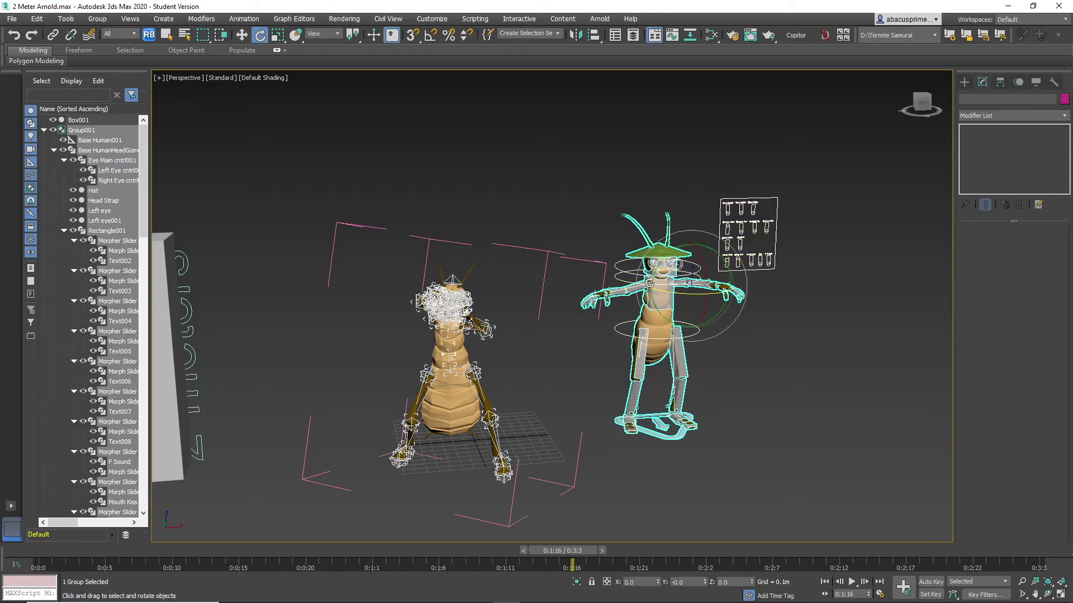
left_click(101, 23)
left_click(118, 66)
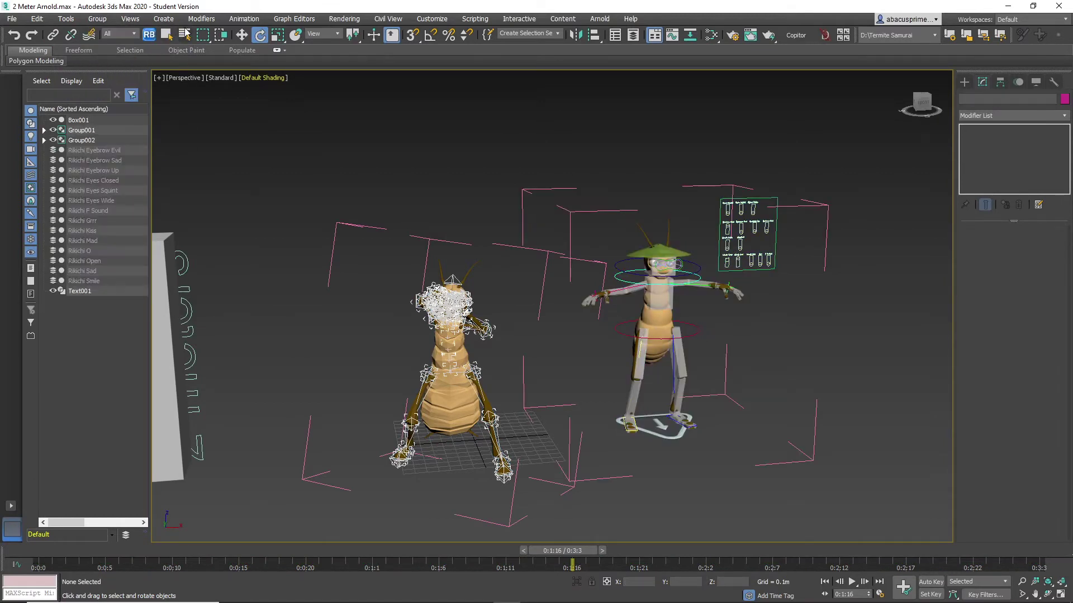
left_click(243, 19)
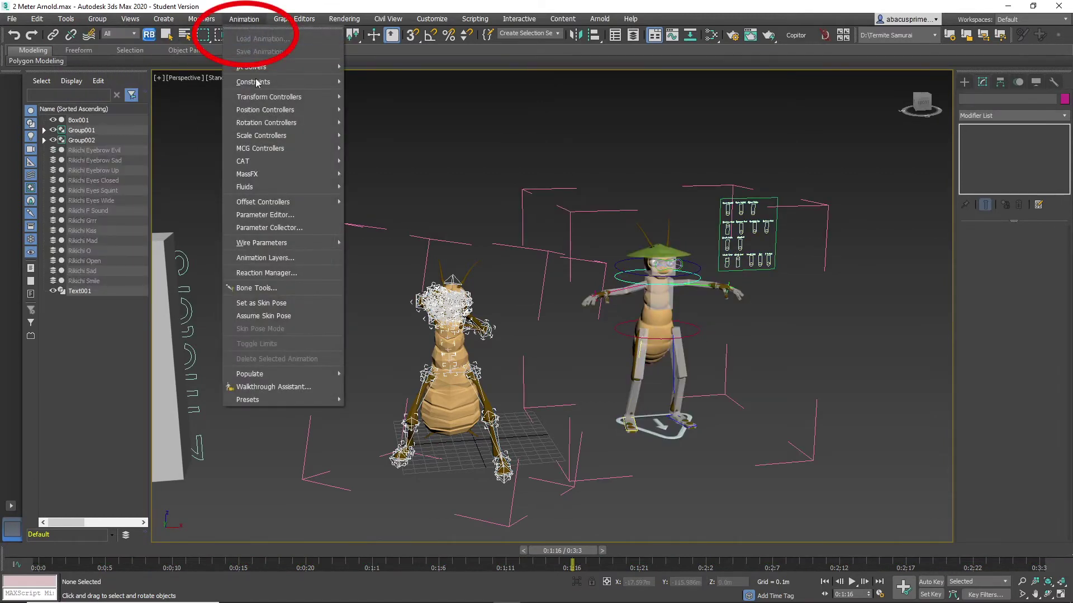
Step: Launch CAT Capture Animation and hide the imported termite's skinned mesh to expose its skeleton
mouse_move(279, 159)
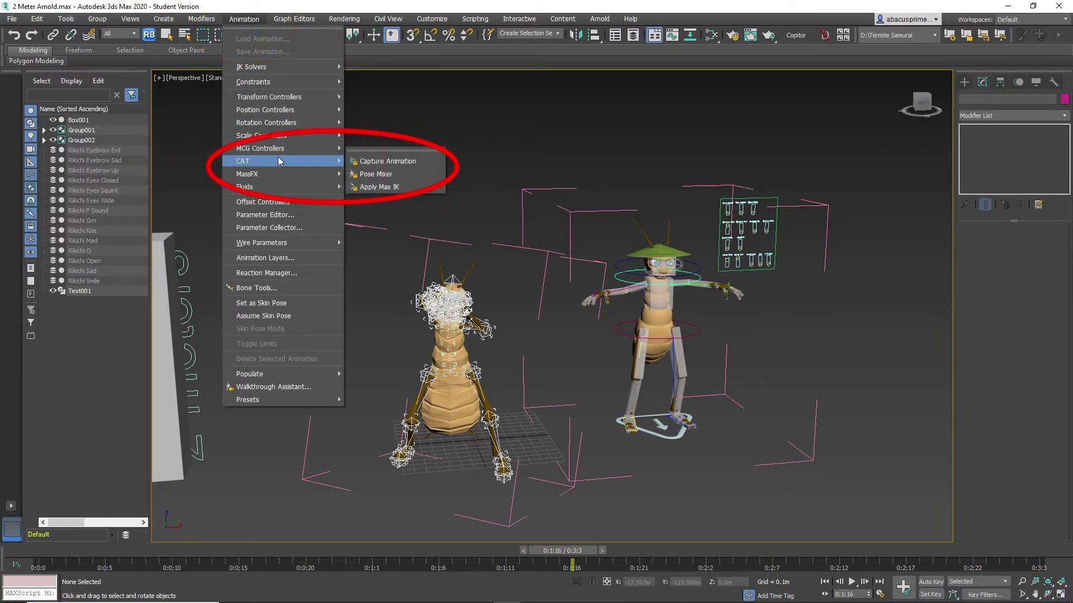
left_click(424, 162)
left_click(452, 337)
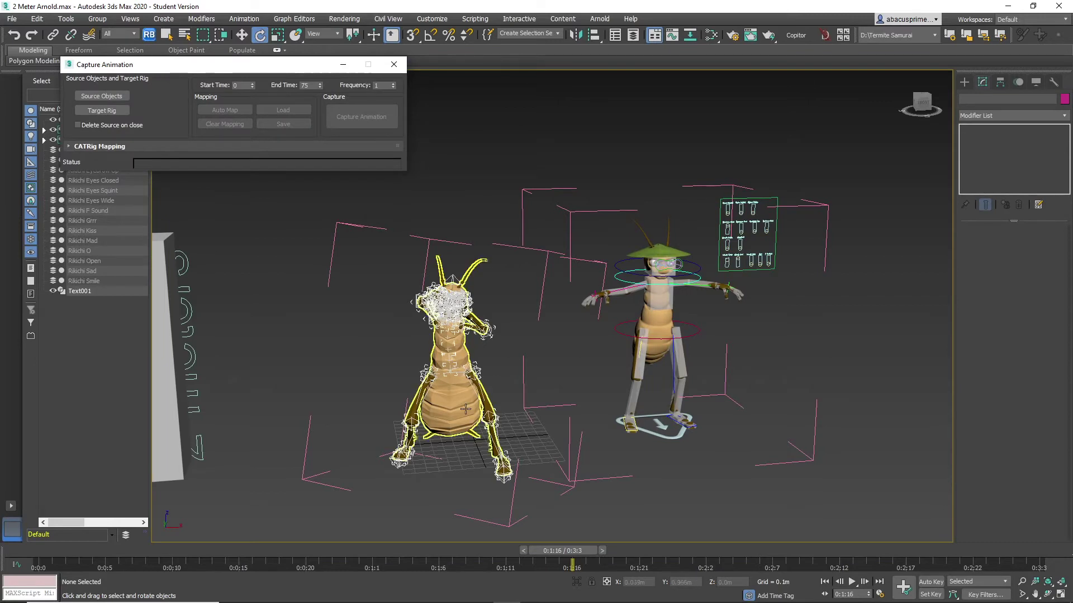
right_click(464, 407)
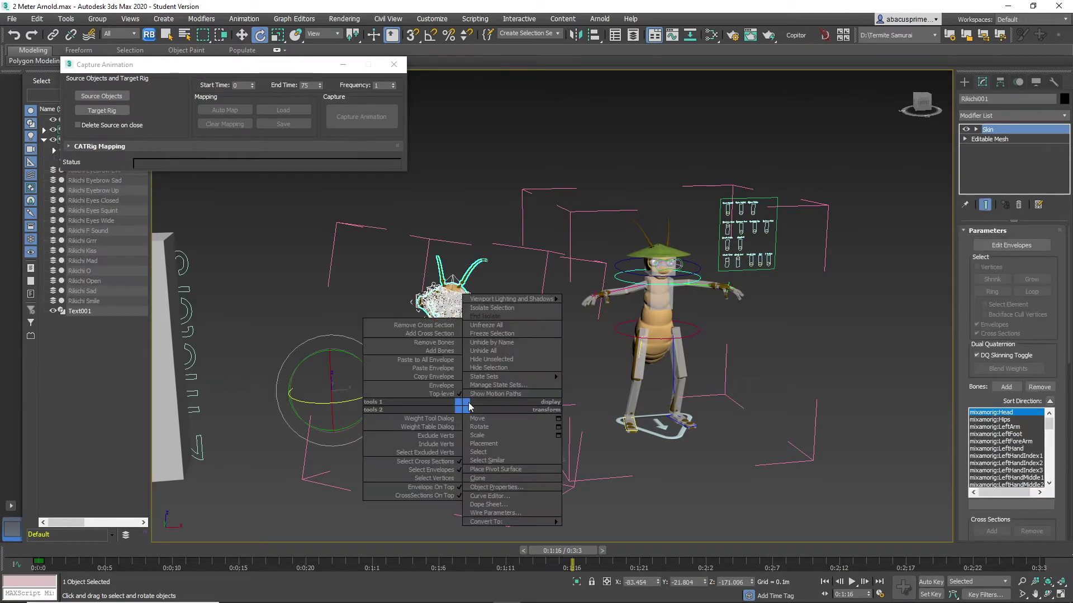
left_click(484, 369)
Step: Pick mixamorig:Hips as source and the termite's Base Human as target, then run Auto Map
left_click(101, 97)
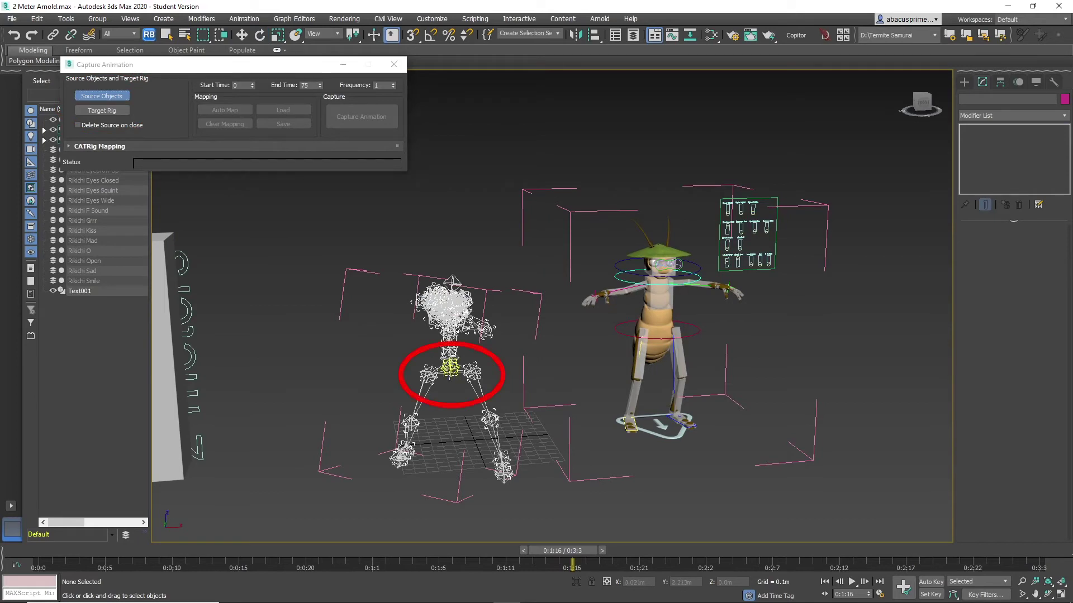
left_click(450, 370)
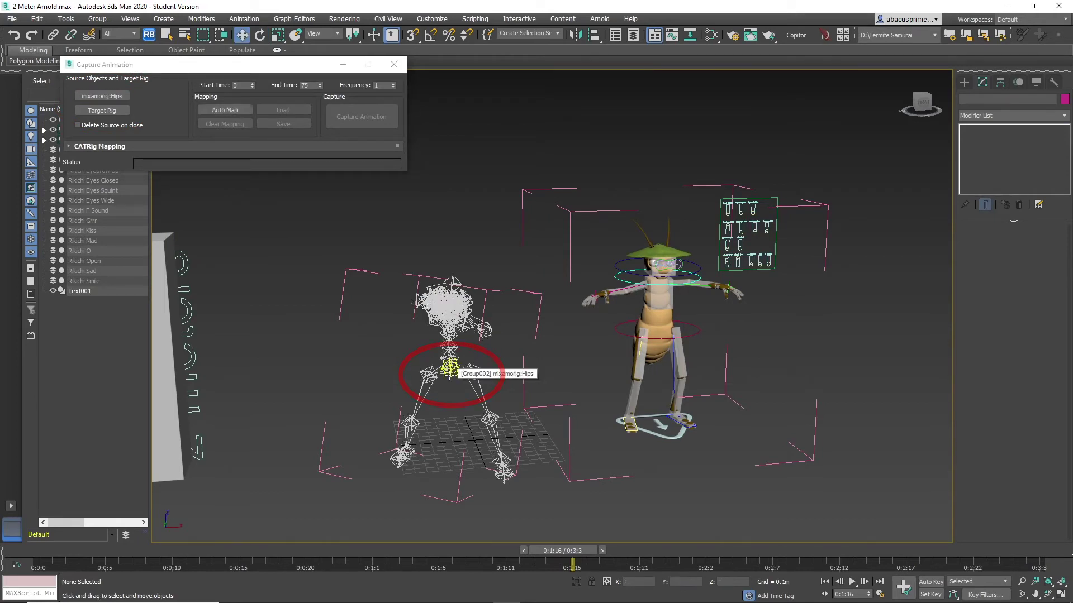
left_click(106, 111)
left_click(656, 333)
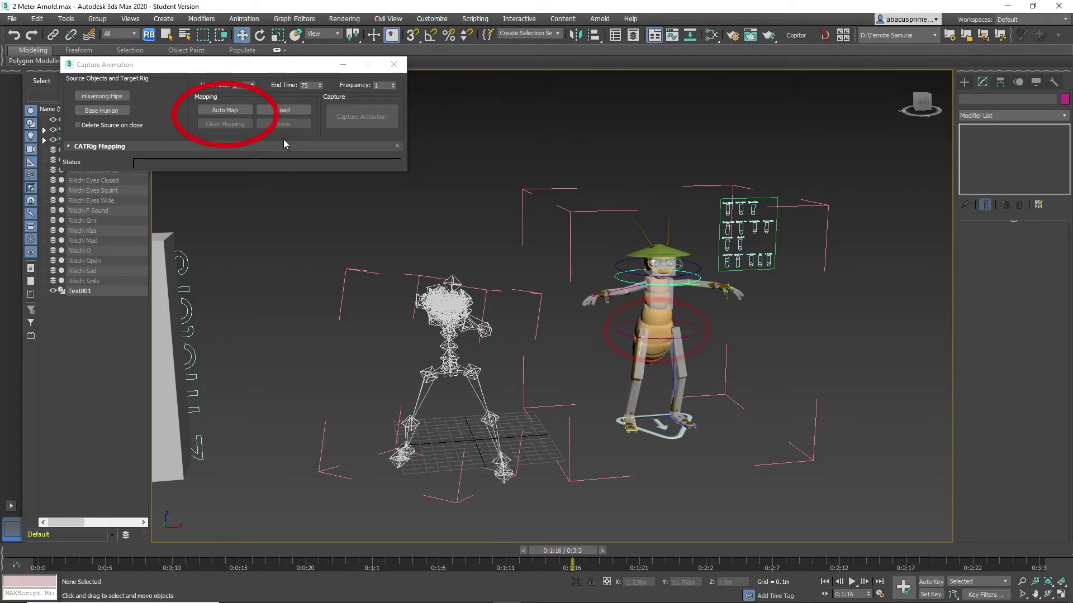
left_click(216, 109)
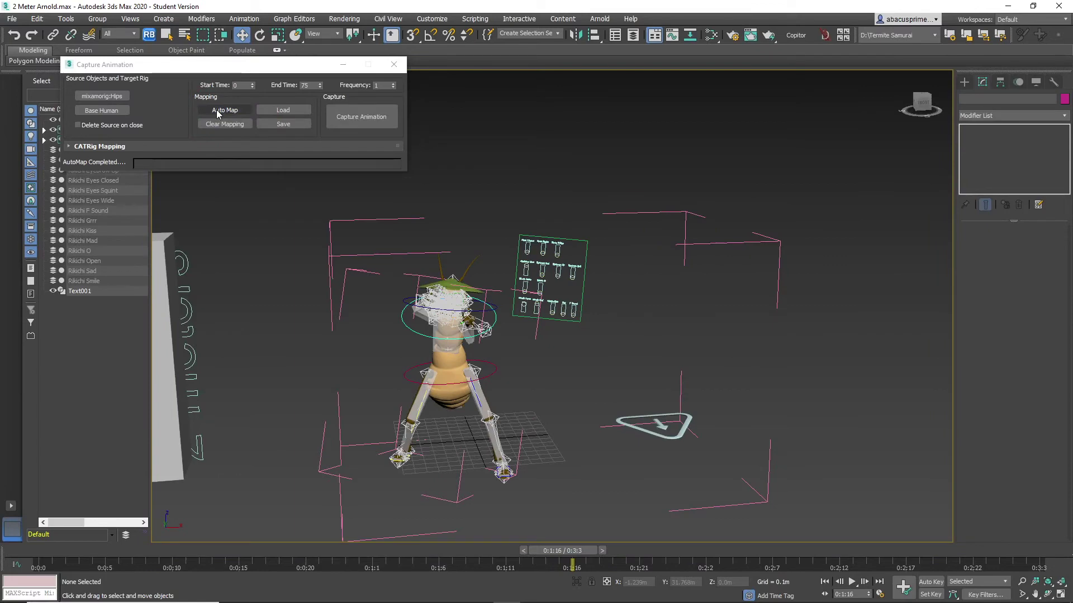
Step: Rewind to frame 0 and play the mapped animation to preview it
left_click_drag(592, 546, 48, 502)
left_click(850, 583)
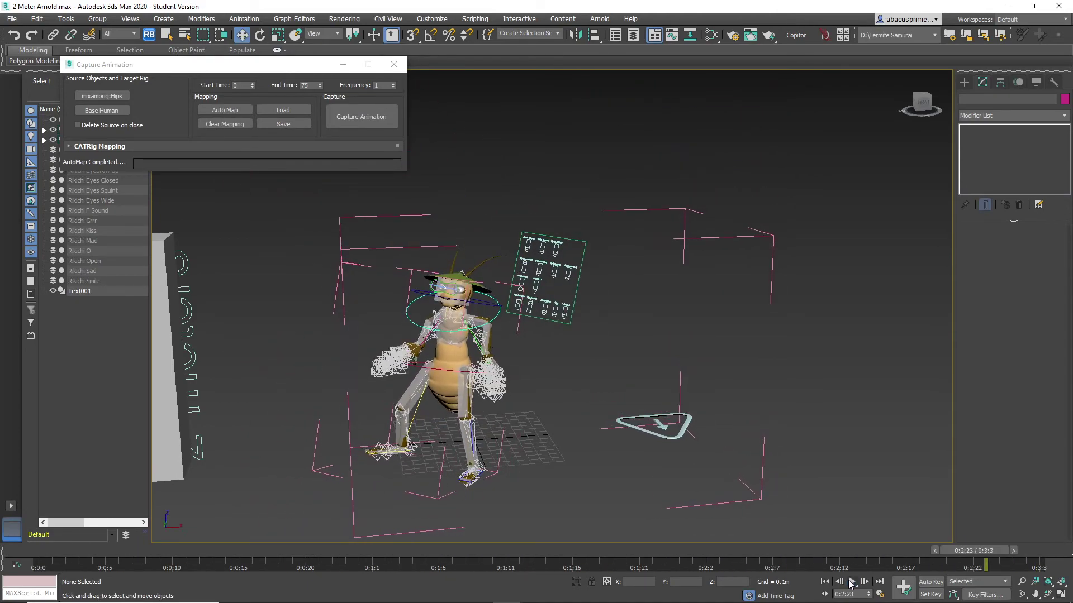
left_click(851, 582)
left_click(824, 581)
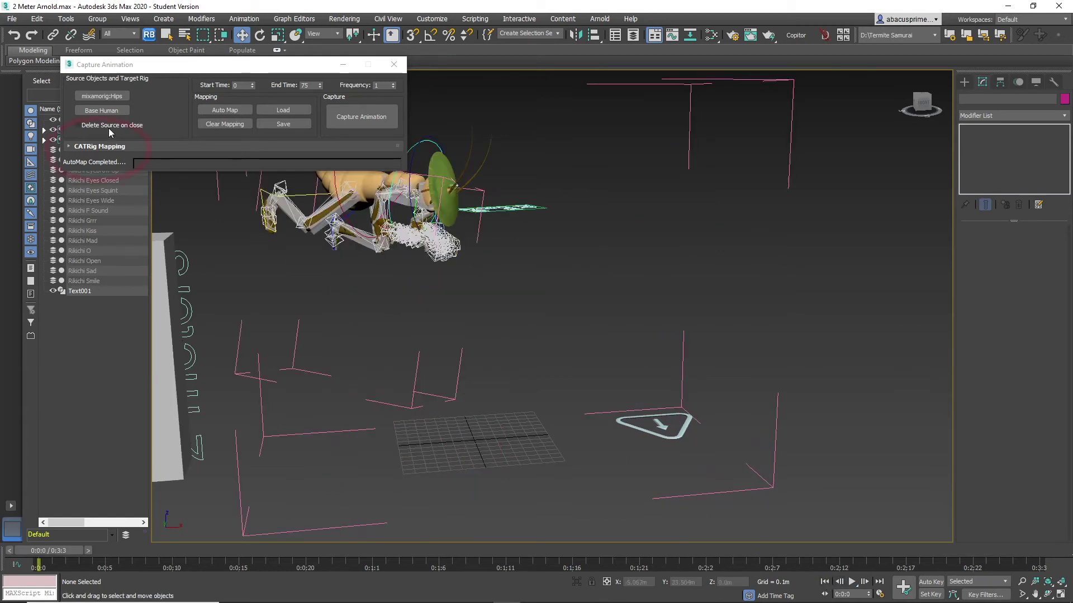
Step: Review the CATRig bone mapping and capture the Mixamo animation onto the termite rig
left_click(66, 146)
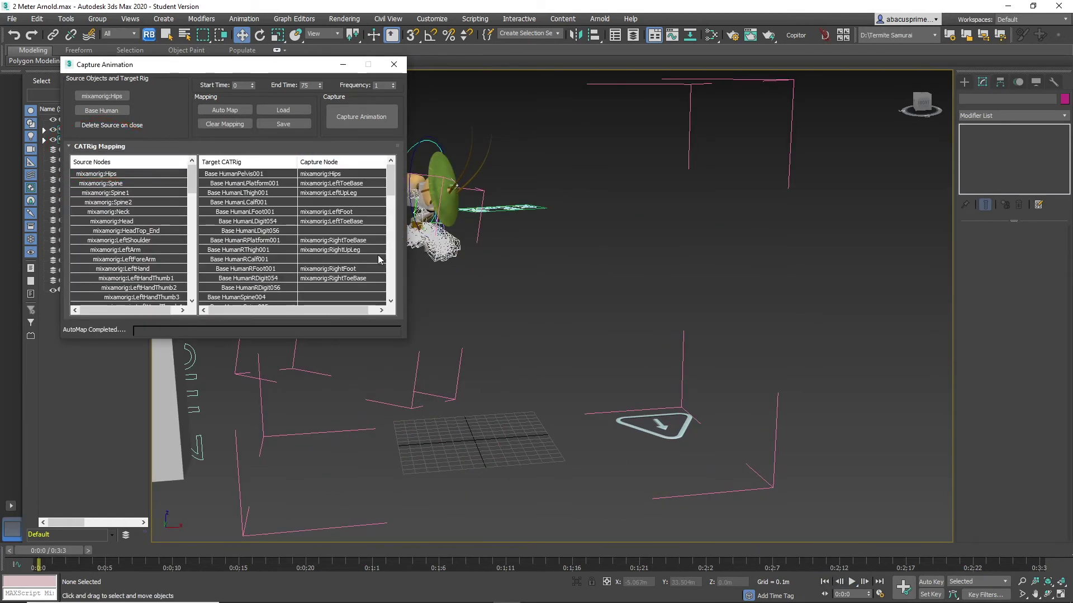
mouse_move(393, 180)
left_mouse_down()
mouse_move(392, 293)
mouse_move(398, 176)
left_mouse_up()
left_click(357, 118)
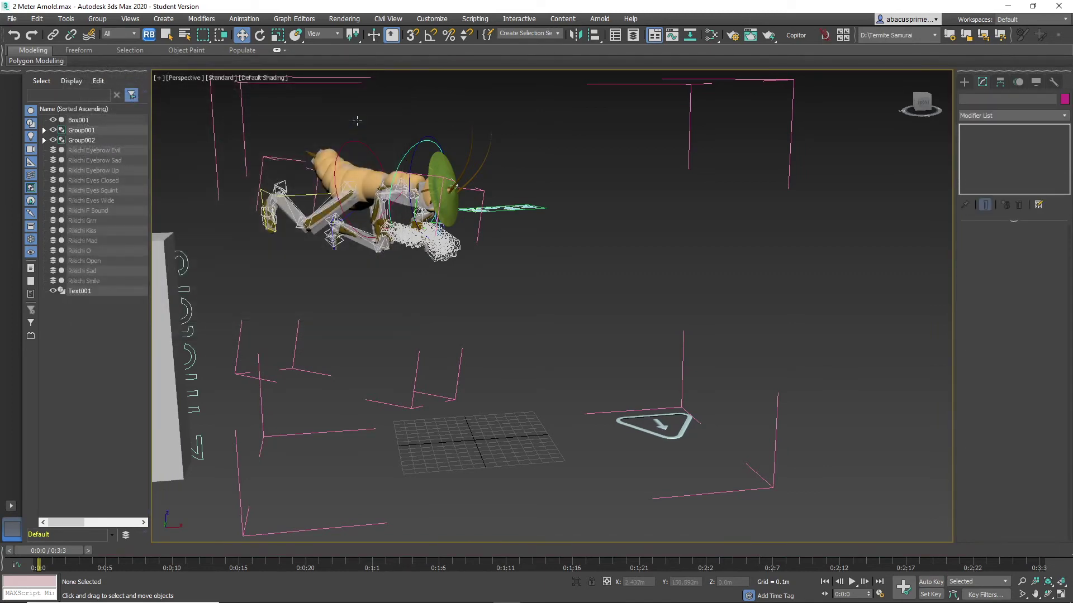
Step: Play back the captured climbing animation, then move the termite group Group001 to the right
left_click(852, 583)
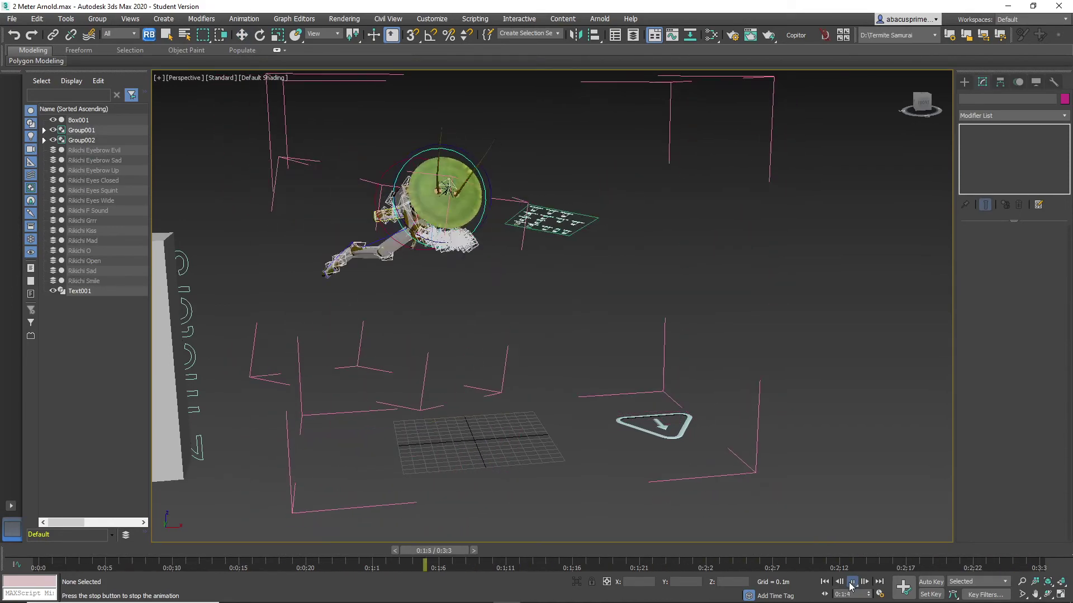
left_click(850, 583)
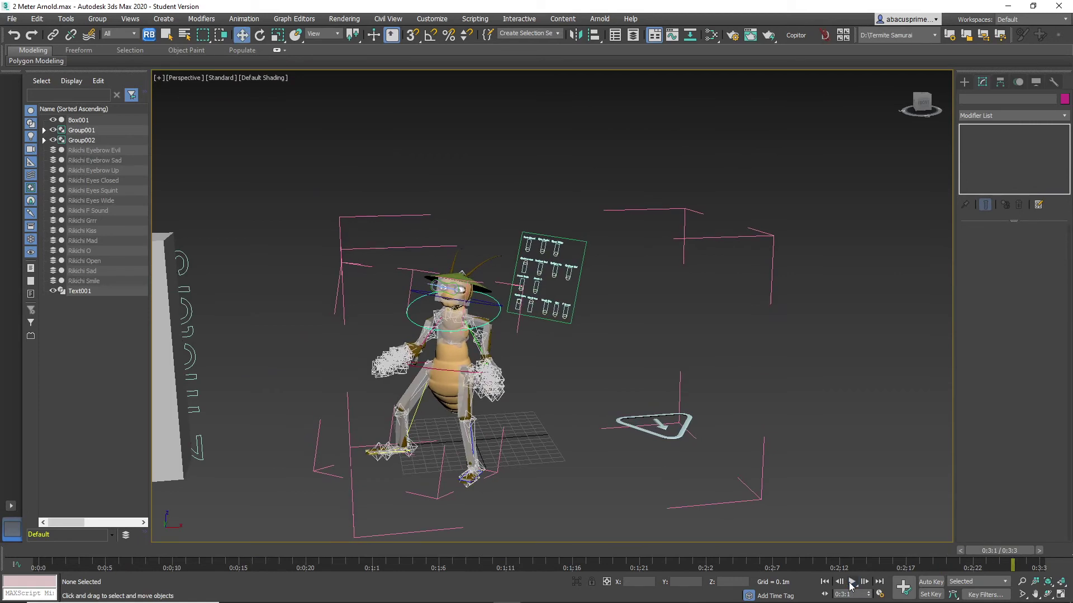
key("w")
left_click(704, 236)
left_click(119, 34)
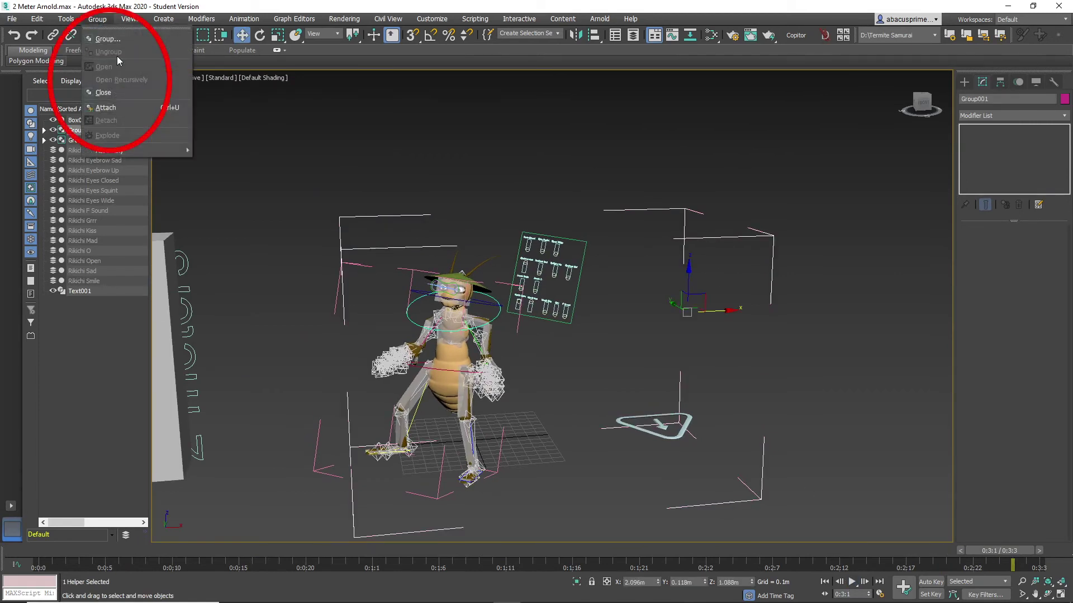
left_click(117, 91)
left_click_drag(523, 331, 712, 327, "shift")
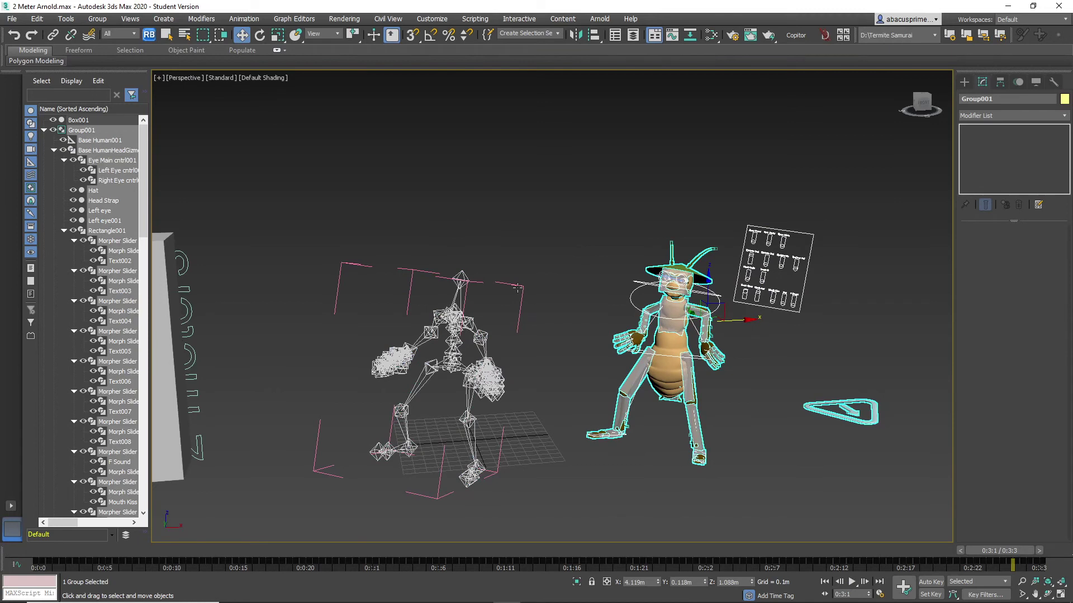
Step: Open Group002, unhide all objects, delete the Mixamo source group, then scrub the timeline
left_click(92, 20)
left_click(129, 95)
right_click(448, 227)
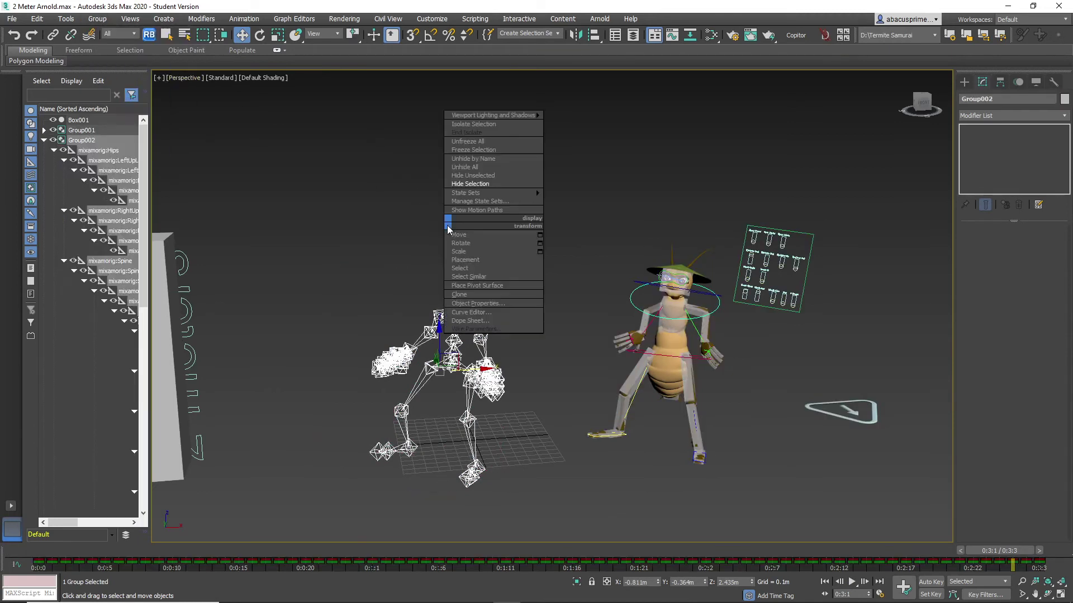
left_click(467, 167)
left_click(585, 320)
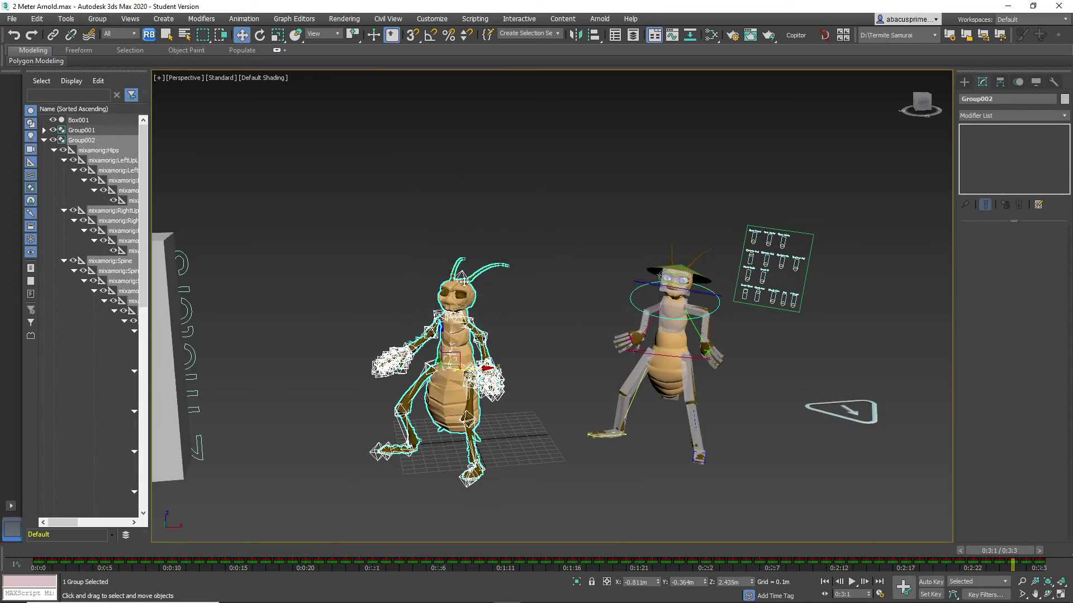
key("Delete")
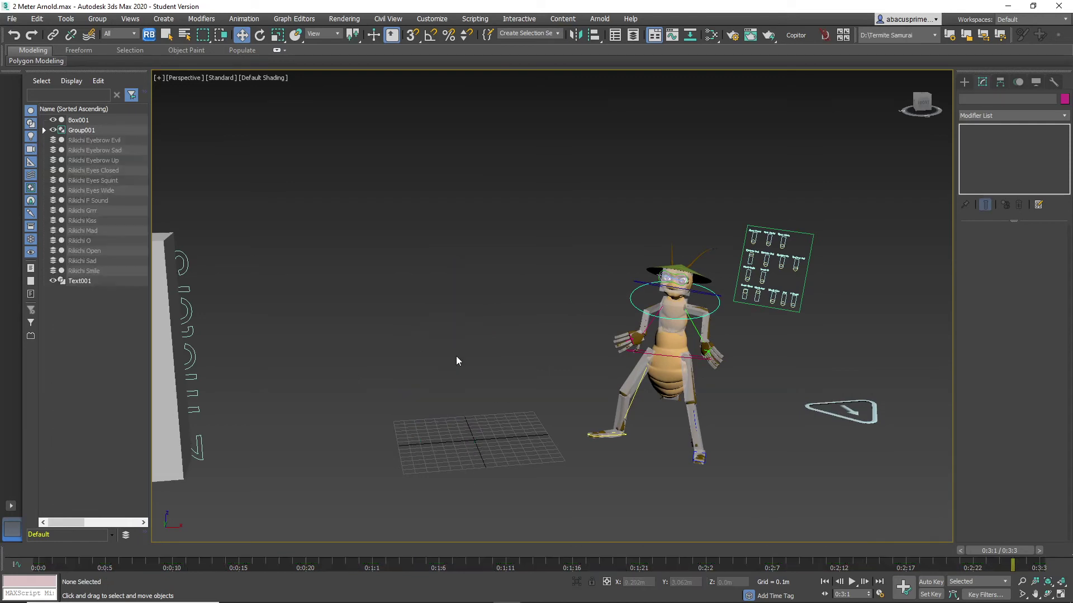
left_click_drag(1000, 551, 866, 521)
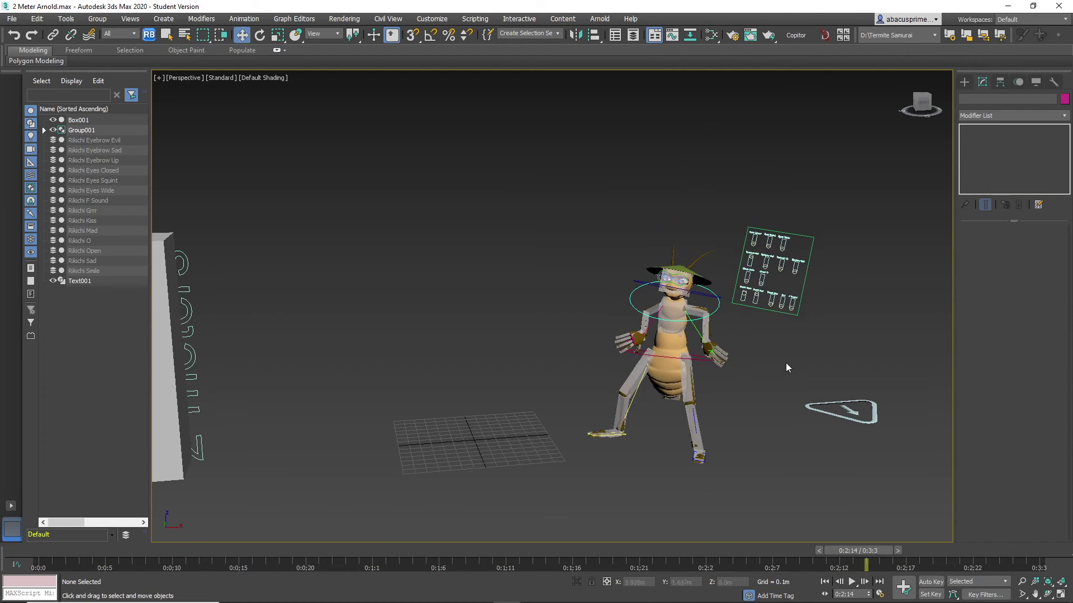
middle_click_drag(785, 363, 592, 273)
Step: Open Group001, select the ribcage control, and add an Adjustment Layer in the Motion panel's Layer Manager
scroll(591, 321, "up", 5)
left_click(447, 179)
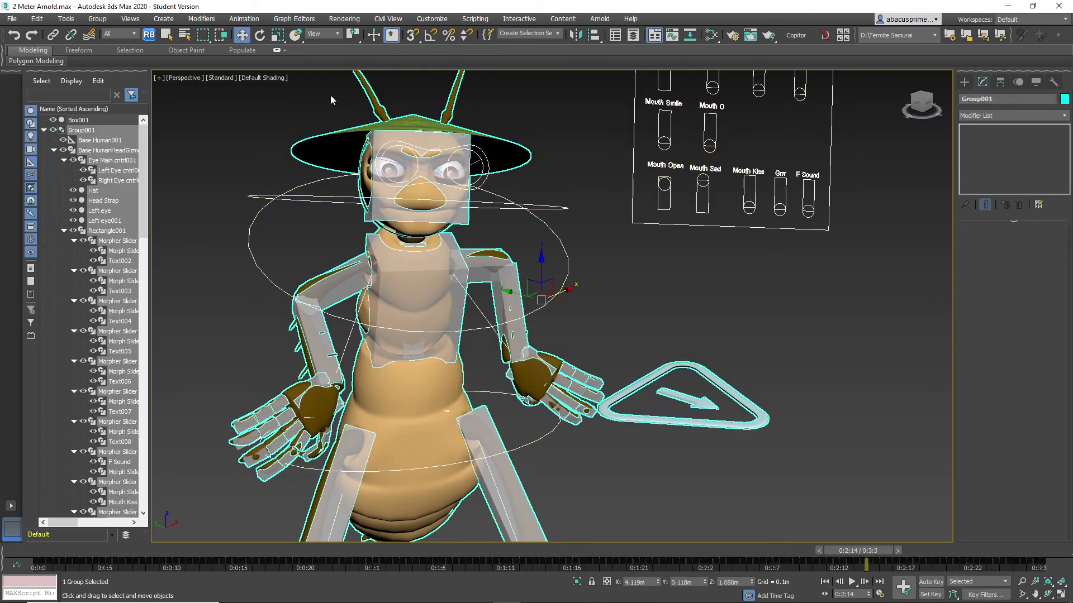
left_click(98, 19)
left_click(104, 67)
left_click(542, 219)
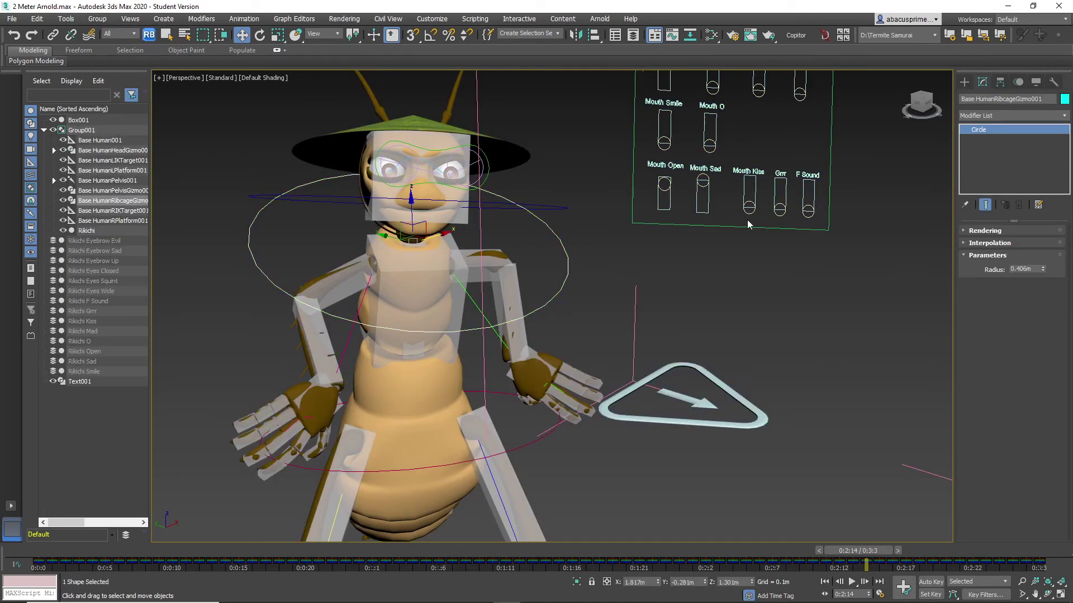
left_click(1019, 83)
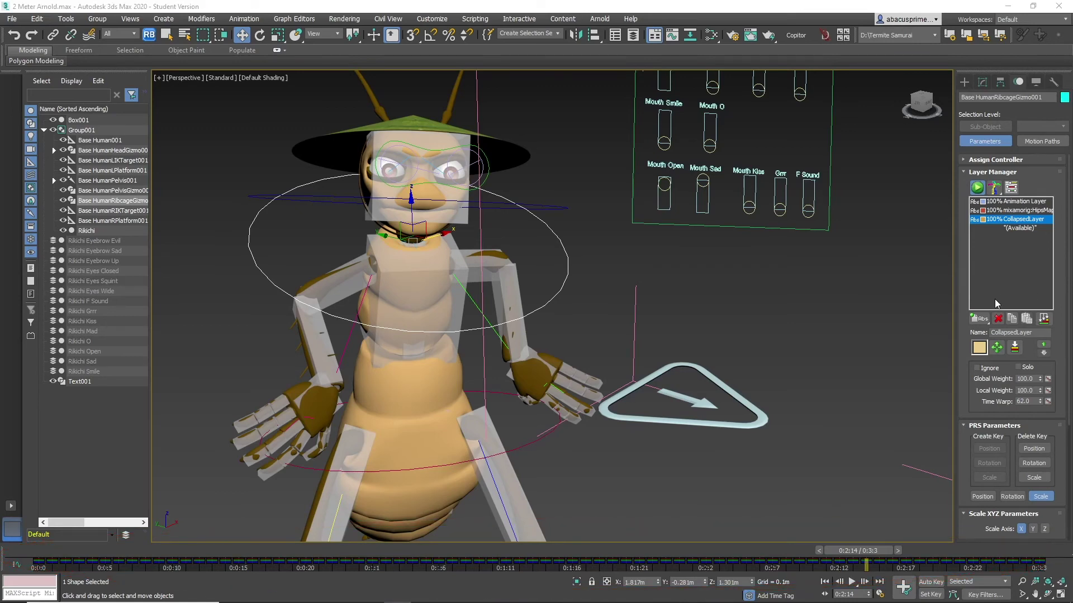
left_click_drag(978, 319, 978, 335)
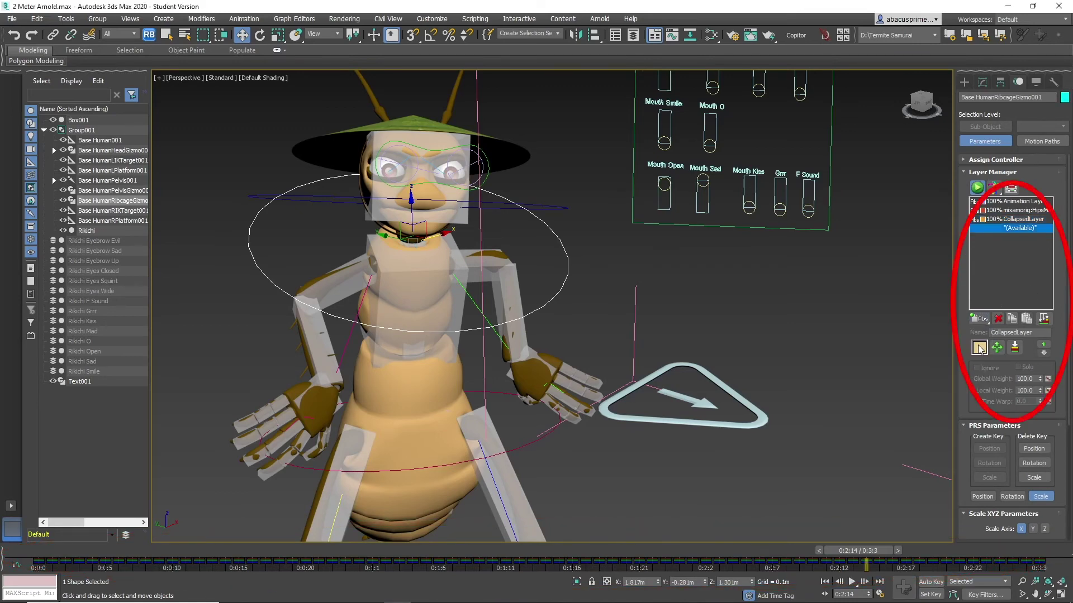
Step: Rotate the left and right hand IK targets so both hands' fingers point downward
left_click(550, 381)
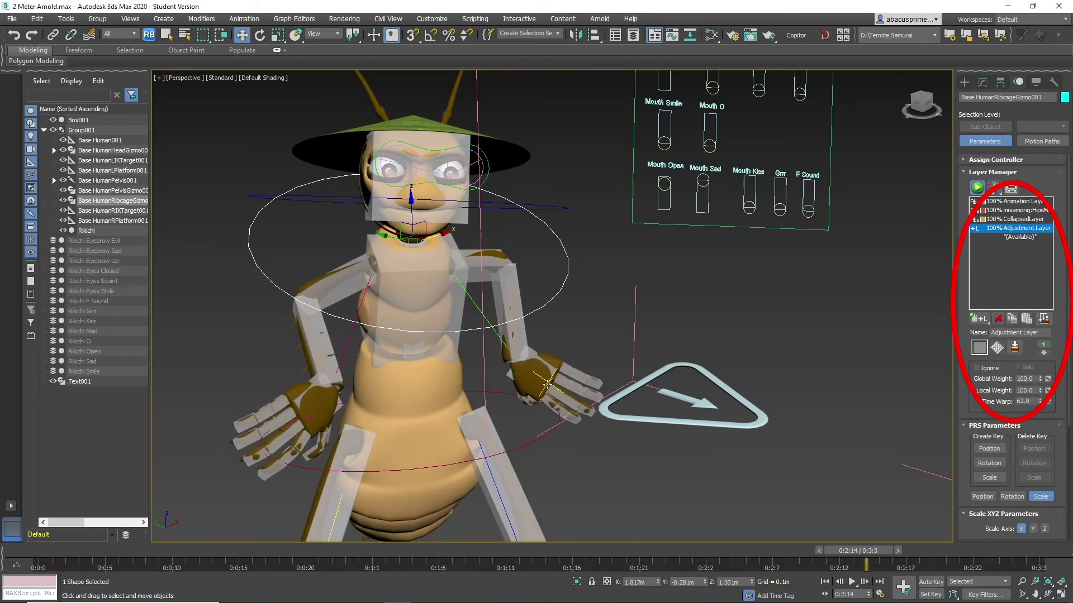
left_click(258, 36)
left_click_drag(550, 385, 560, 379)
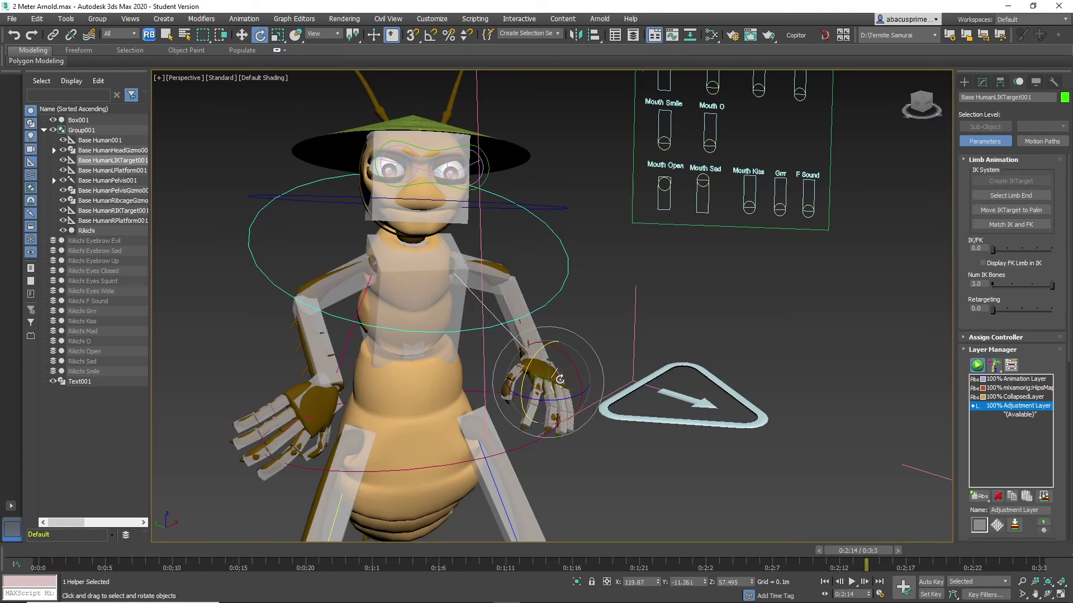
left_click(310, 411)
left_click_drag(310, 411, 268, 411)
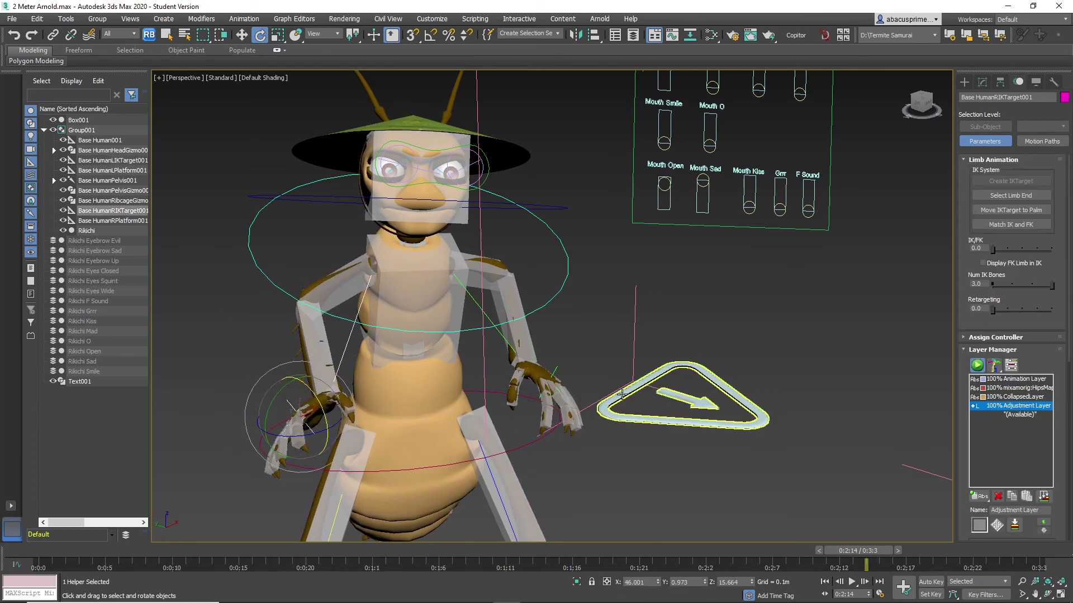
middle_click_drag(626, 419, 616, 477)
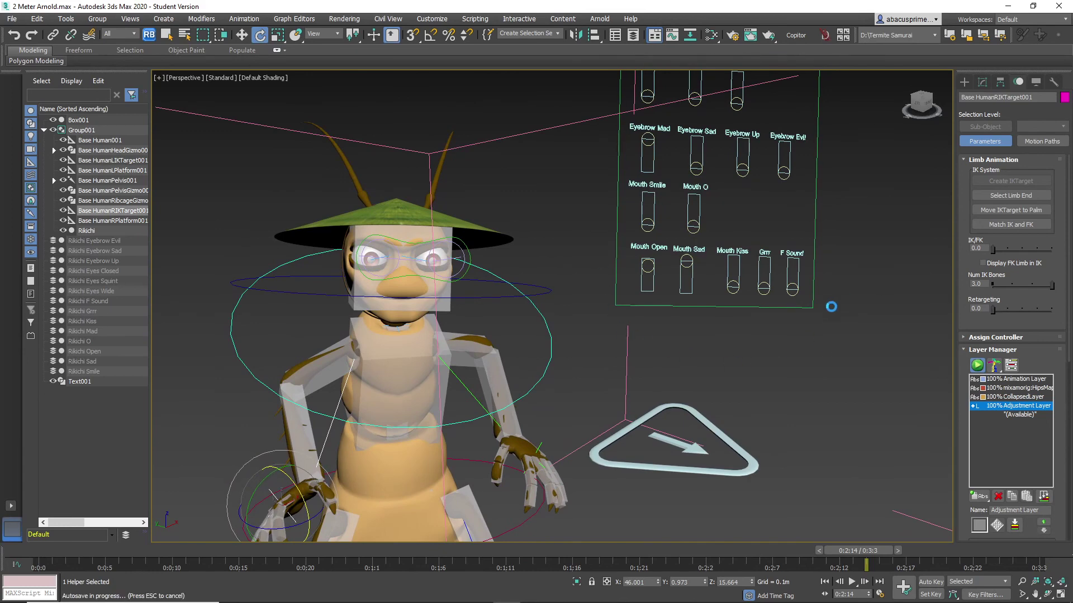
middle_click_drag(805, 401, 834, 364)
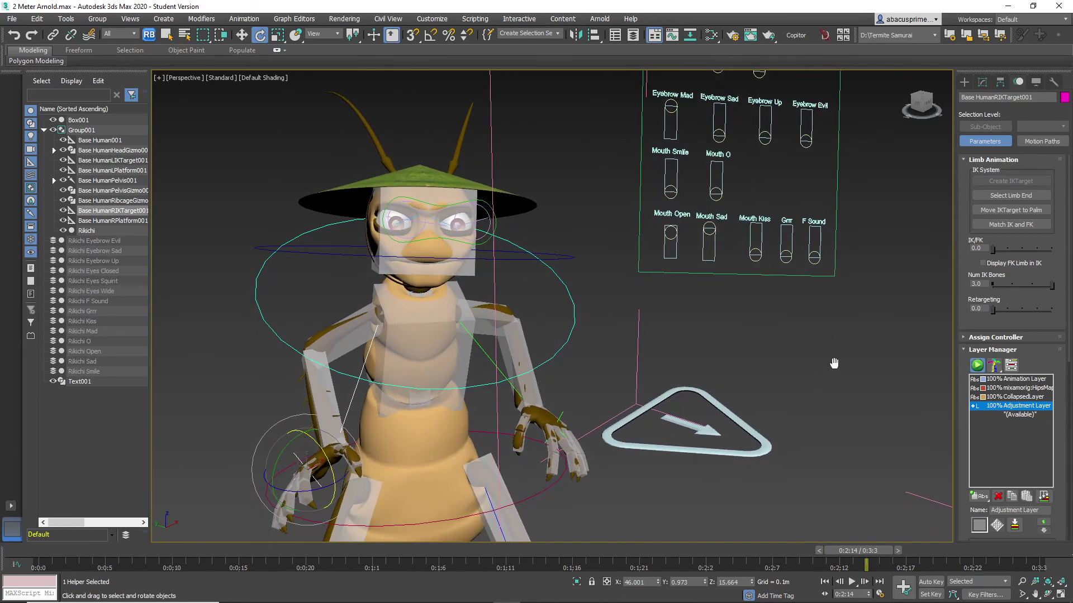